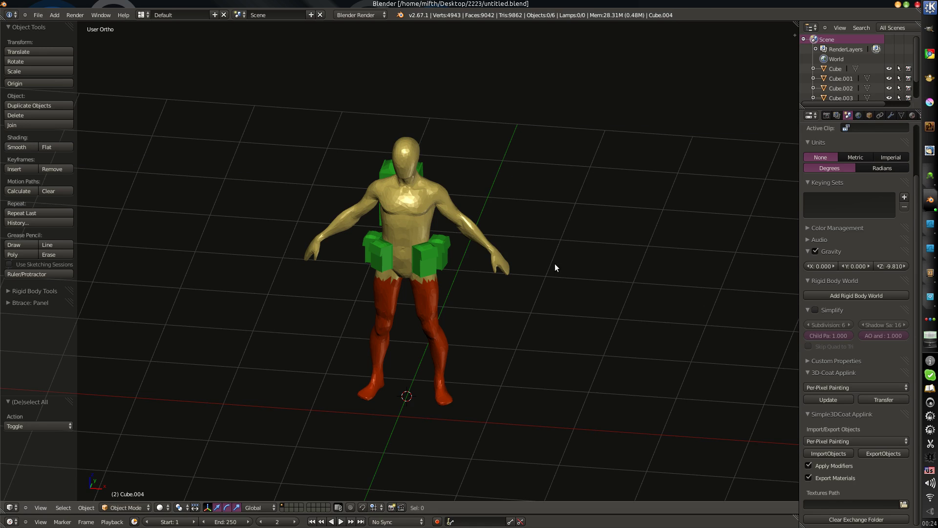
- Select only the male body mesh and transfer it to 3D-Coat for per-pixel painting
scroll(445, 310, up, 1)
right_click(445, 310)
scroll(469, 315, down, 1)
middle_drag(502, 319, 510, 371)
key(a)
key(a)
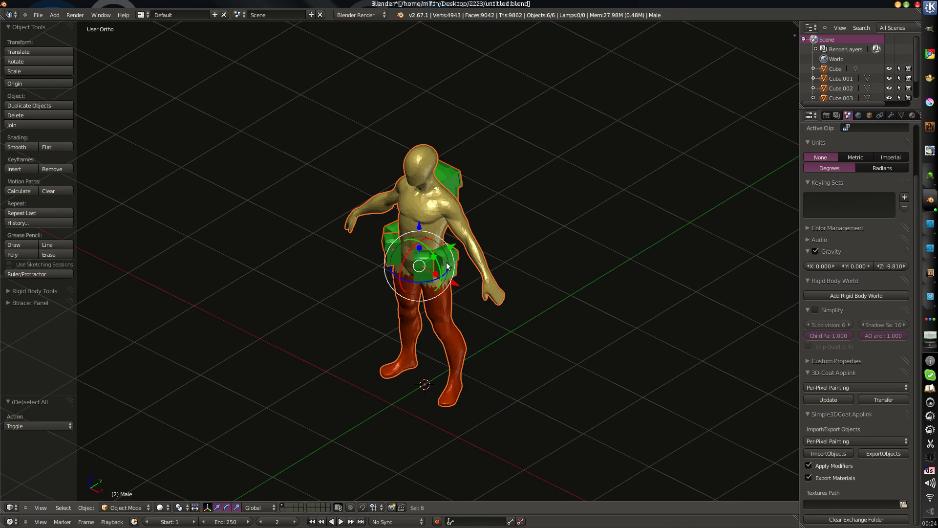
drag(453, 245, 237, 334)
shift+middle_drag(337, 354, 474, 202)
key(a)
right_click(399, 328)
middle_drag(399, 329, 447, 321)
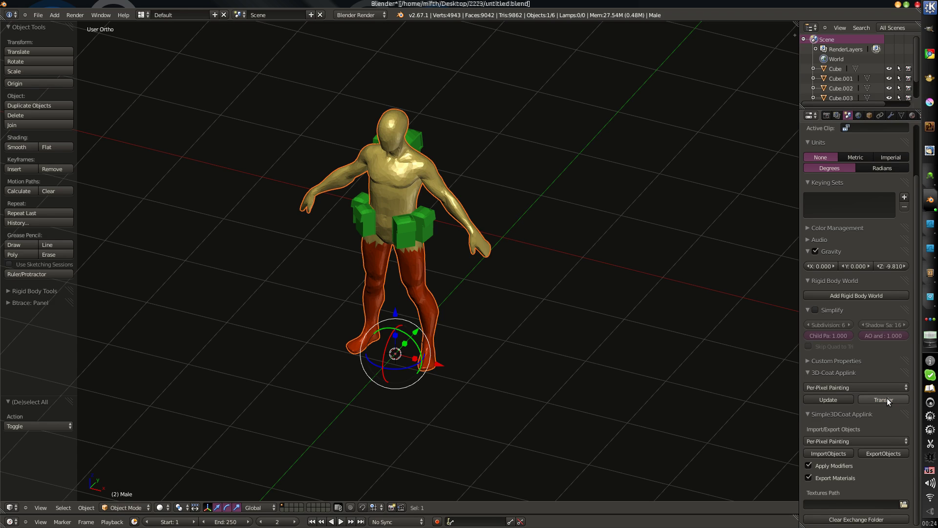
- Switch to 3D-Coat and import the transferred body into a new scene with auto-mapping, no subdivision and 1024 textures
key(alt+Tab)
key(alt+Tab)
key(alt+Tab)
key(alt+Tab)
key(alt+Tab)
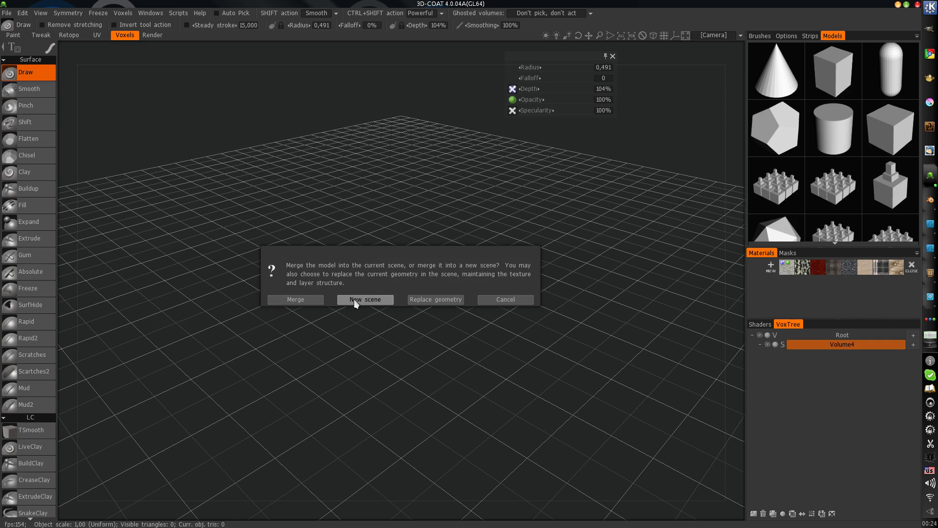
click(356, 300)
click(398, 298)
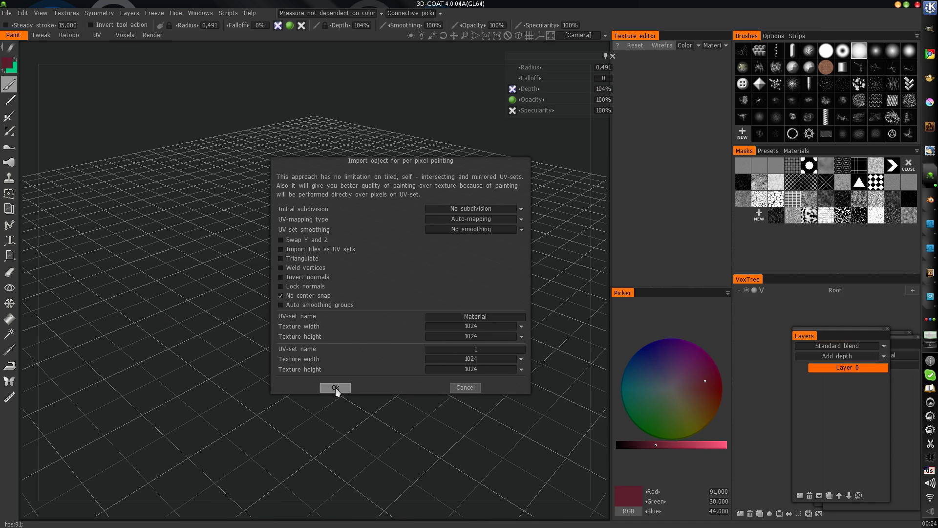
click(334, 387)
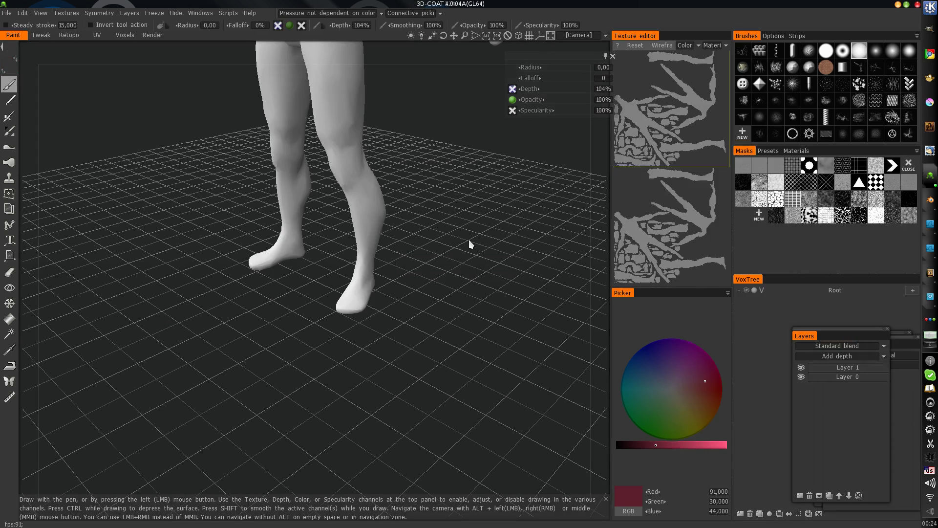
- Turn on the coordinate axes in the viewport and examine the imported body's placement on the grid
right_drag(424, 242, 274, 292)
drag(274, 292, 313, 326)
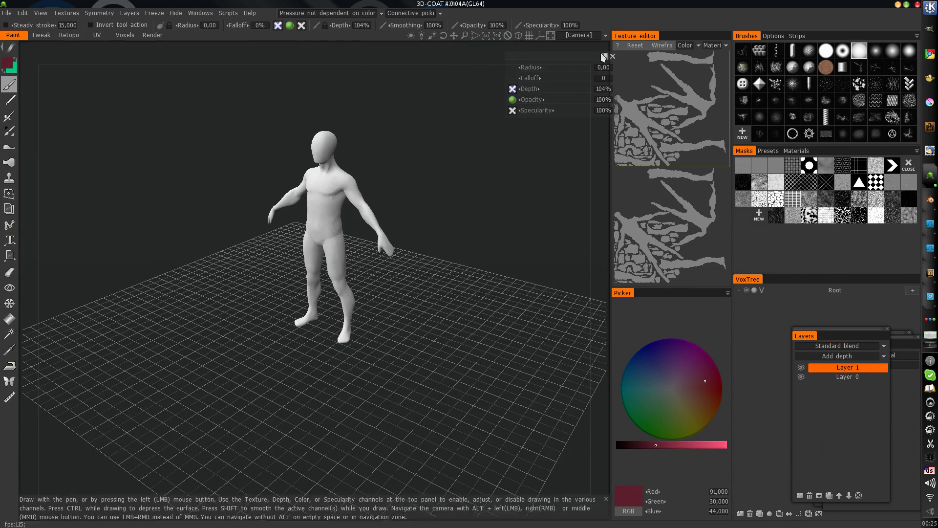
click(539, 36)
mouse_move(421, 254)
mouse_down()
mouse_move(398, 272)
mouse_move(457, 247)
mouse_move(423, 257)
mouse_up()
right_drag(422, 257, 349, 303)
middle_drag(349, 303, 375, 290)
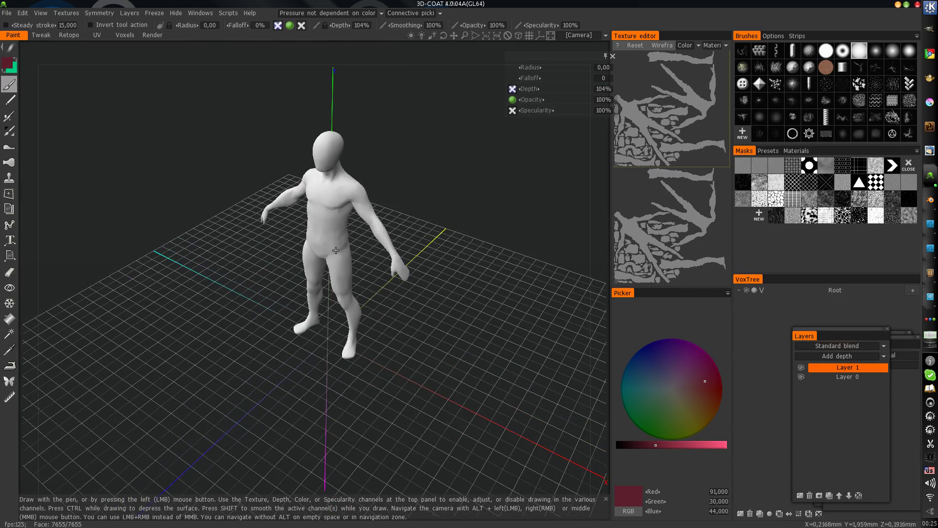
drag(374, 287, 371, 202)
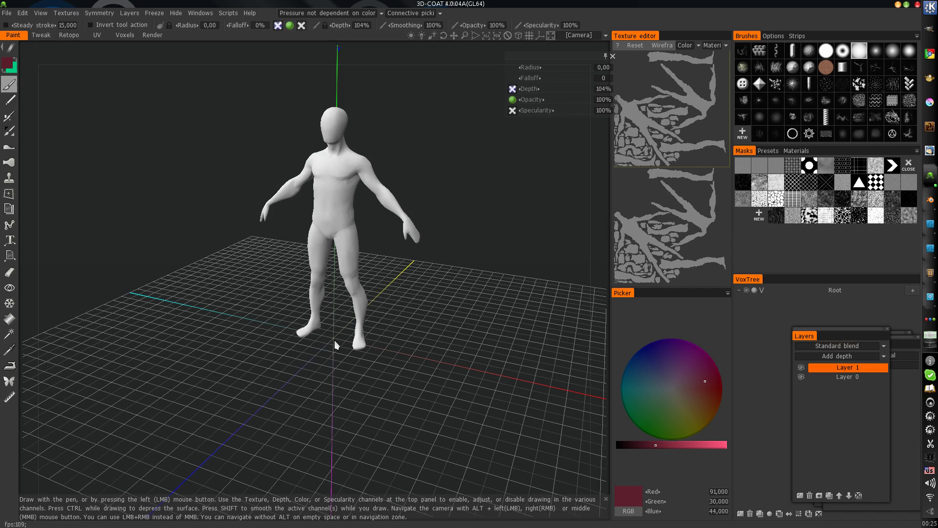
drag(363, 341, 337, 337)
- Switch between Blender and 3D-Coat to compare the body's position and orientation in both scenes
key(alt+Tab)
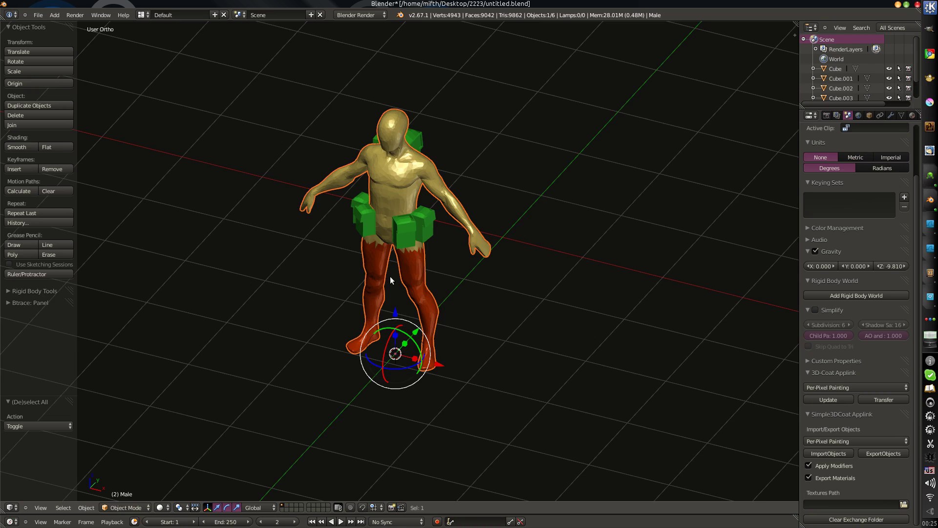
middle_drag(390, 277, 332, 203)
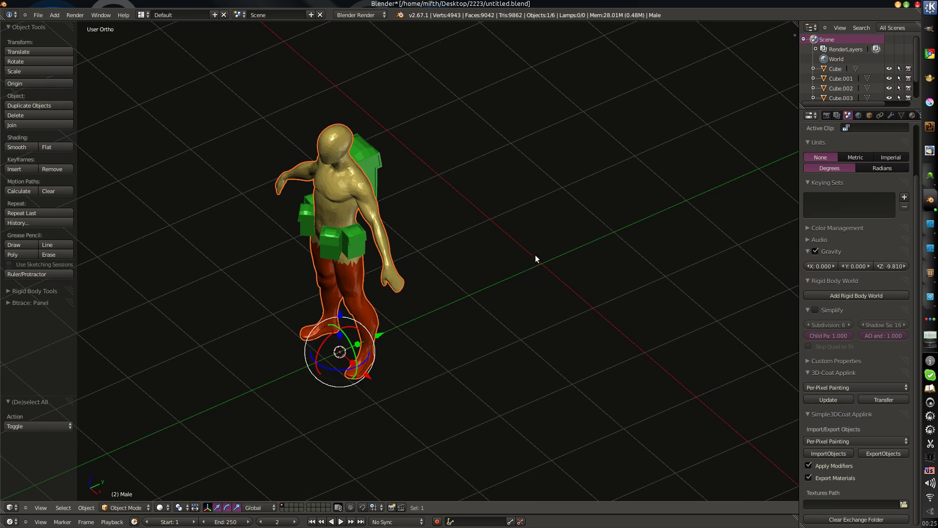
middle_drag(549, 264, 493, 289)
key(alt+Tab)
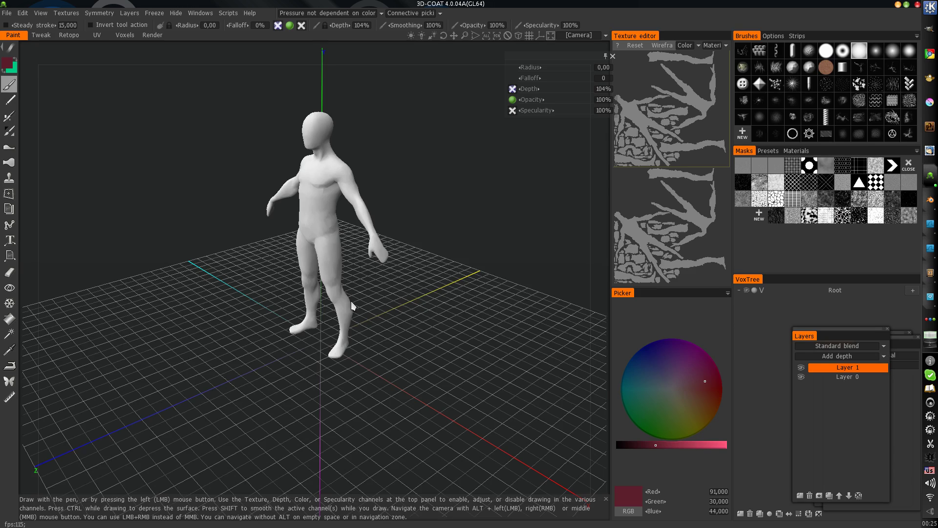
drag(351, 303, 396, 307)
key(alt+Tab)
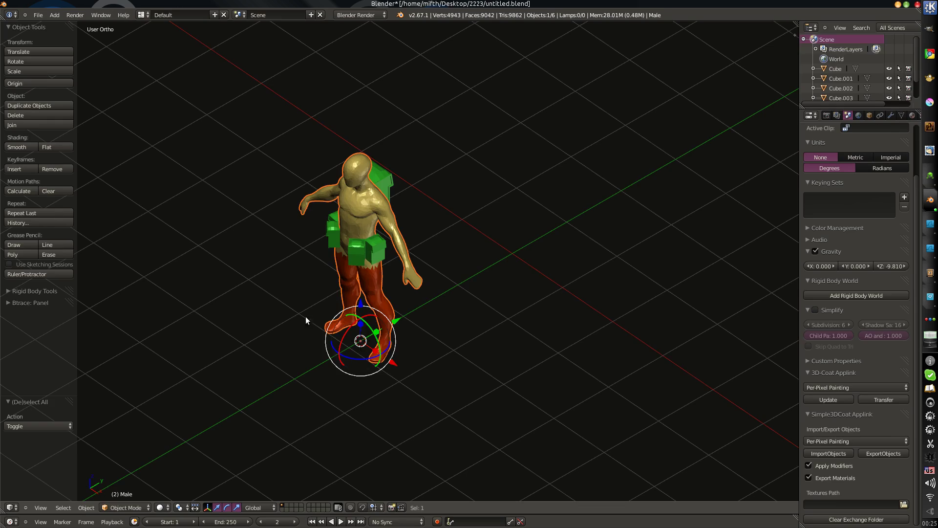
- Select the green box on the outside of the character's left hip and inspect its shared mesh in Edit mode
key(a)
right_click(377, 254)
middle_drag(420, 228, 444, 233)
scroll(445, 234, up, 4)
mouse_move(397, 275)
middle_down()
mouse_move(413, 278)
mouse_move(412, 266)
middle_up()
key(Tab)
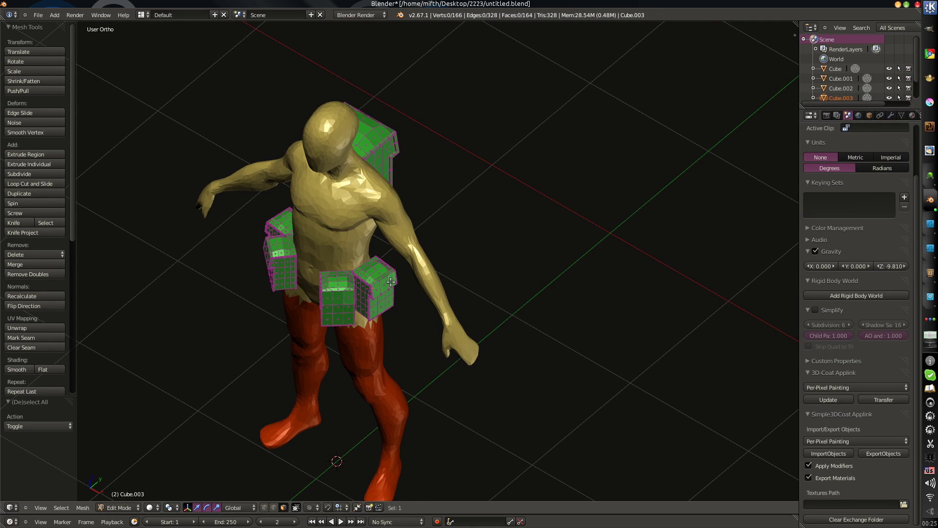
key(e)
key(Escape)
key(Tab)
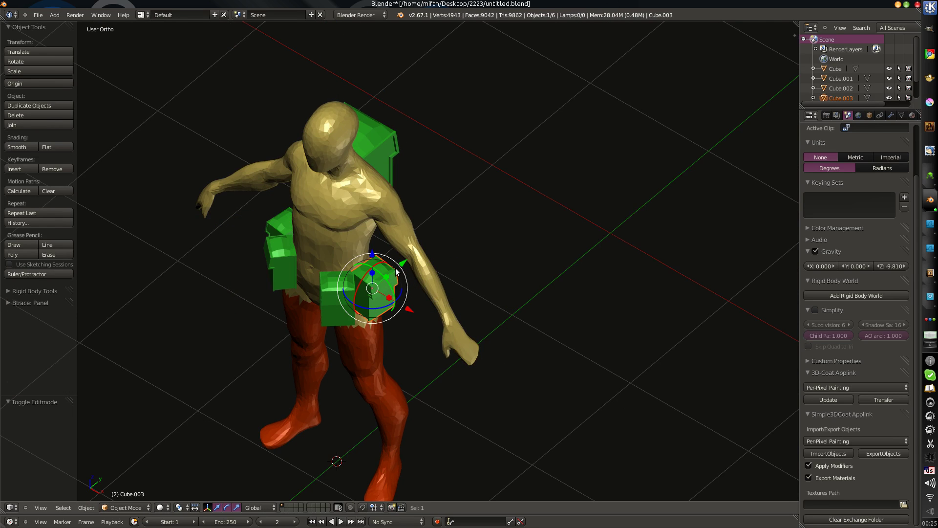
- Create two linked duplicates of the hip box along the Y axis, offsetting the first by 0.772
key(alt+d)
key(y)
click(509, 203)
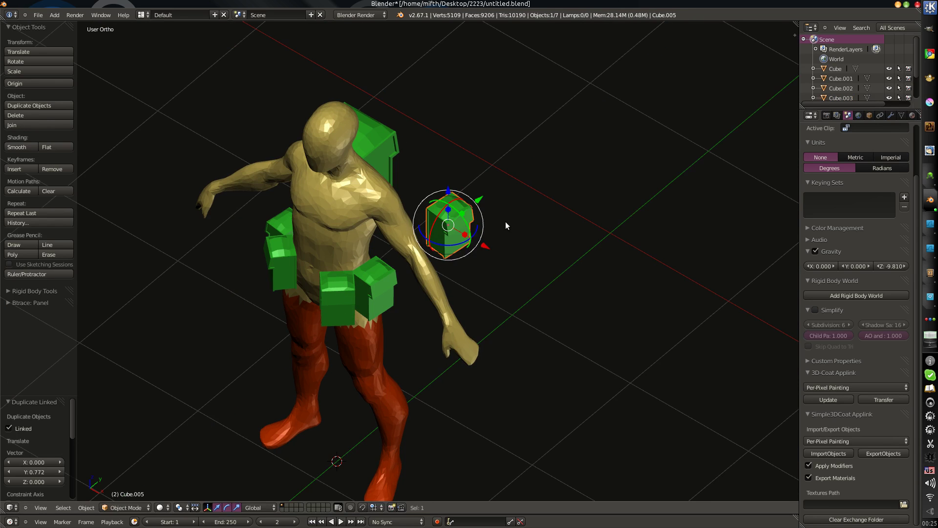
key(alt+d)
key(y)
click(560, 188)
- Try moving a face of the farthest linked duplicate in Edit mode and undo the move
key(Tab)
key(a)
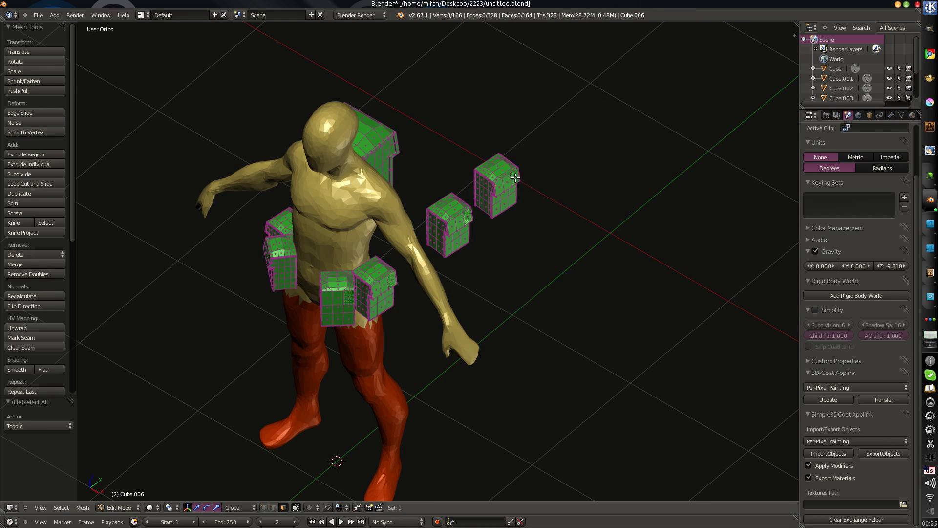
right_click(516, 178)
key(g)
click(513, 198)
key(Tab)
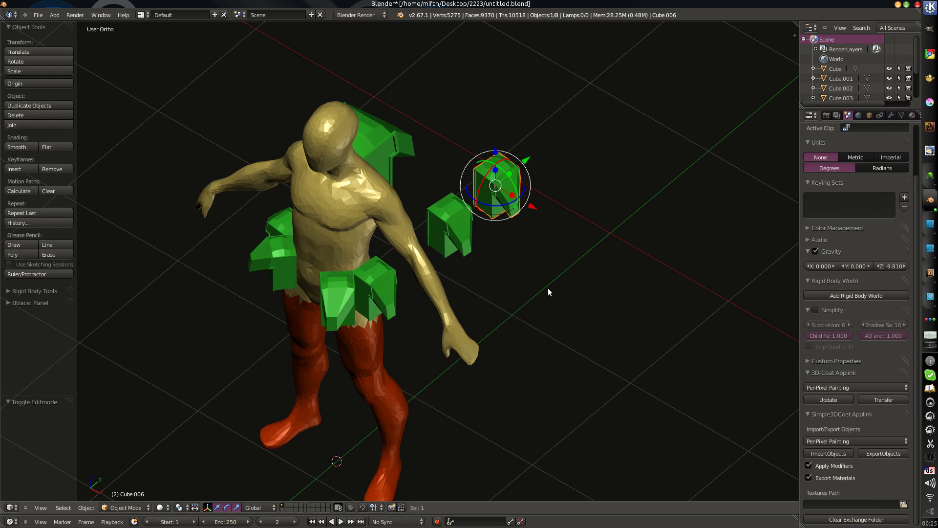
key(Tab)
key(Tab)
key(Tab)
key(Tab)
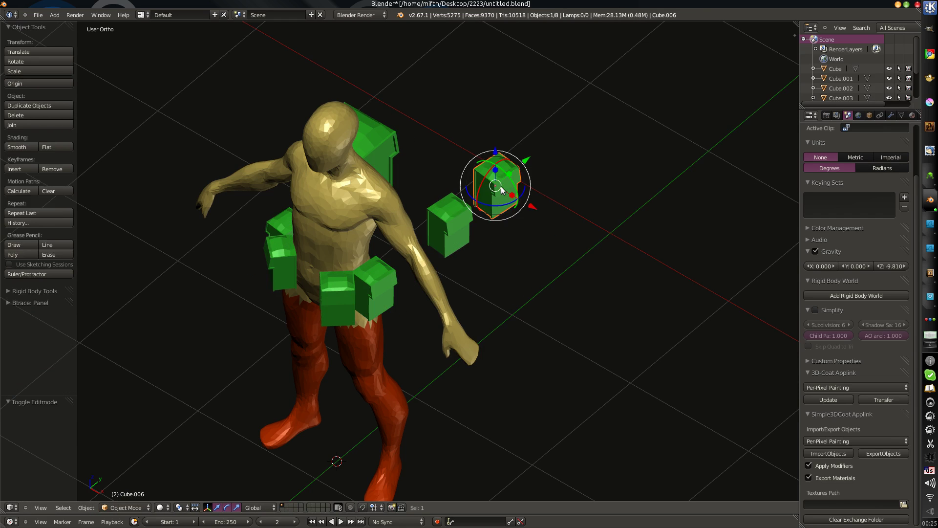
- Delete both linked duplicates of the hip box
key(x)
right_click(458, 216)
key(x)
- Try to transfer the original linked hip box to 3D-Coat for per-pixel painting and undo the attempt
right_click(371, 280)
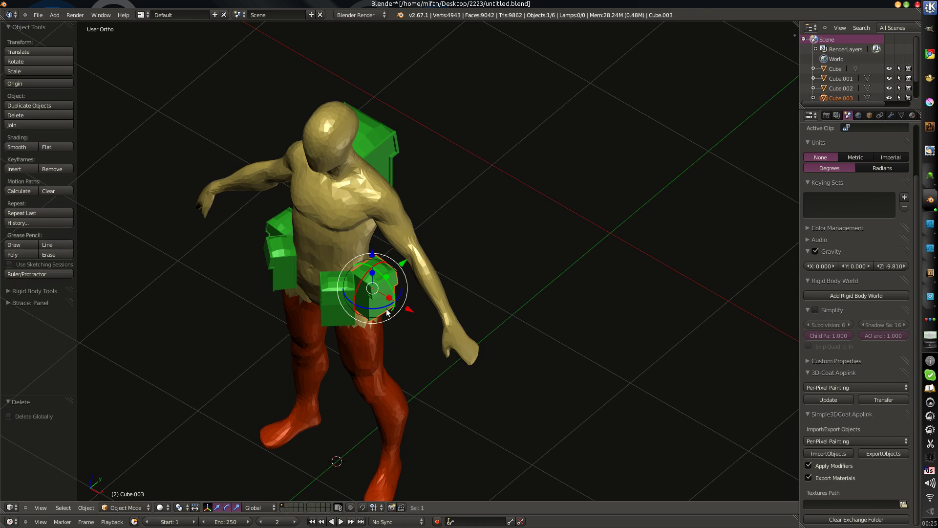
click(893, 398)
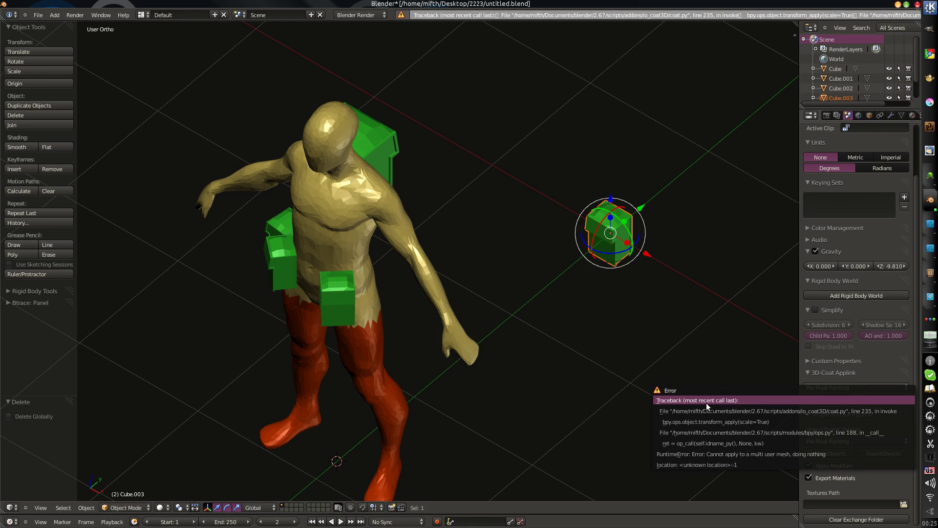
key(ctrl+z)
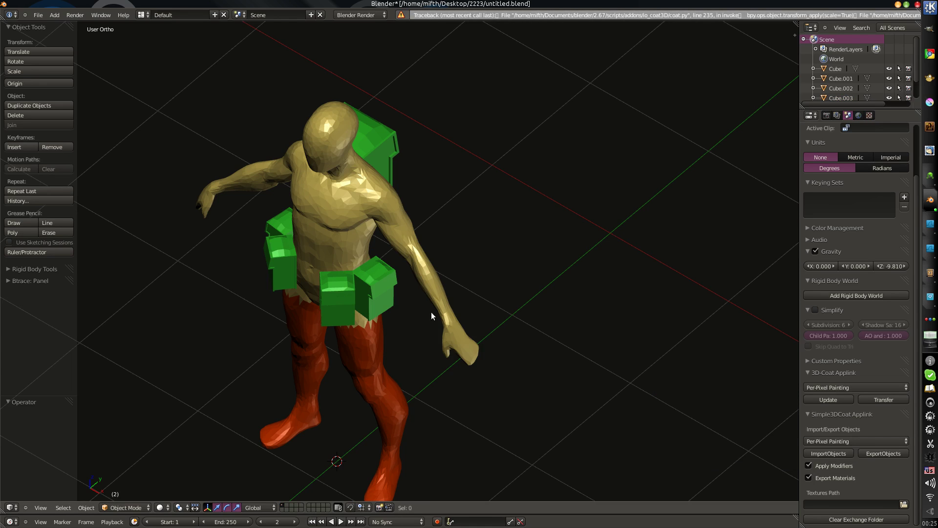
- Select the four green hip boxes and the backpack in turn to identify the objects sharing one mesh
right_click(369, 284)
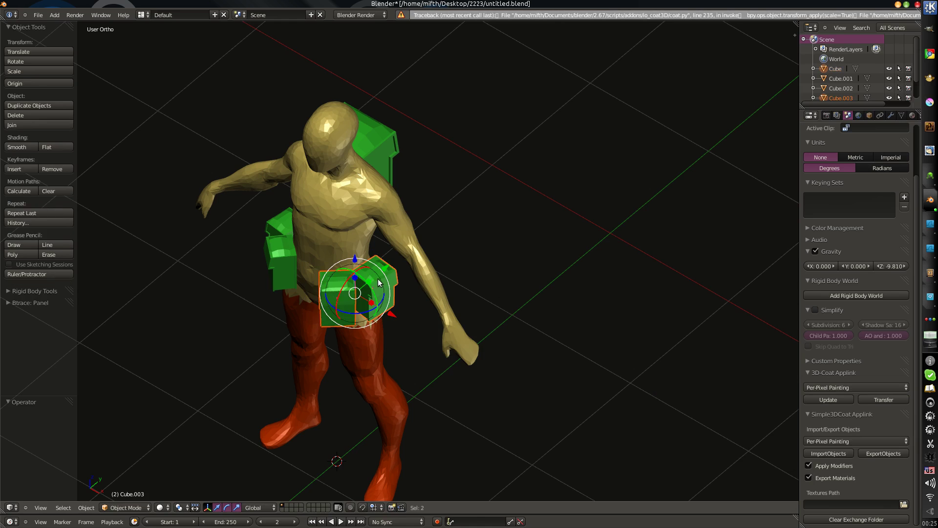
shift+right_click(287, 259)
shift+right_click(276, 220)
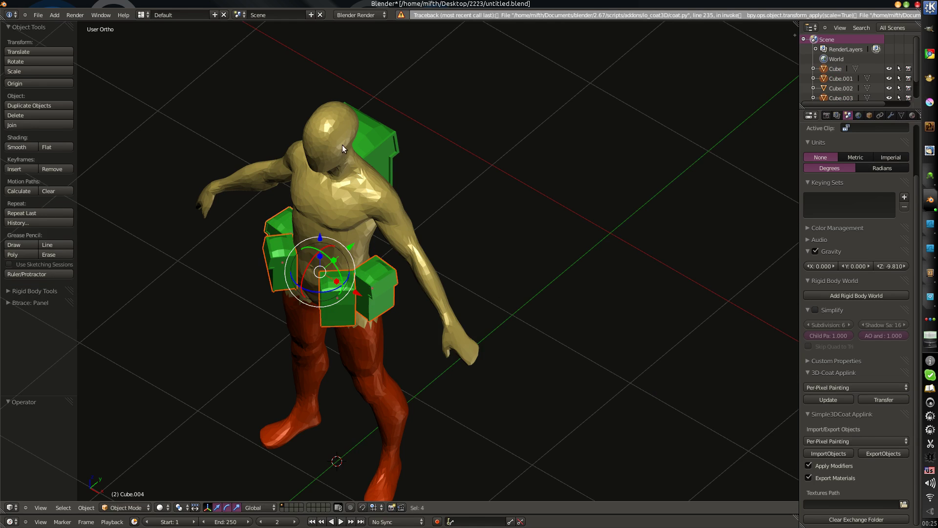
shift+right_click(391, 134)
key(a)
right_click(383, 144)
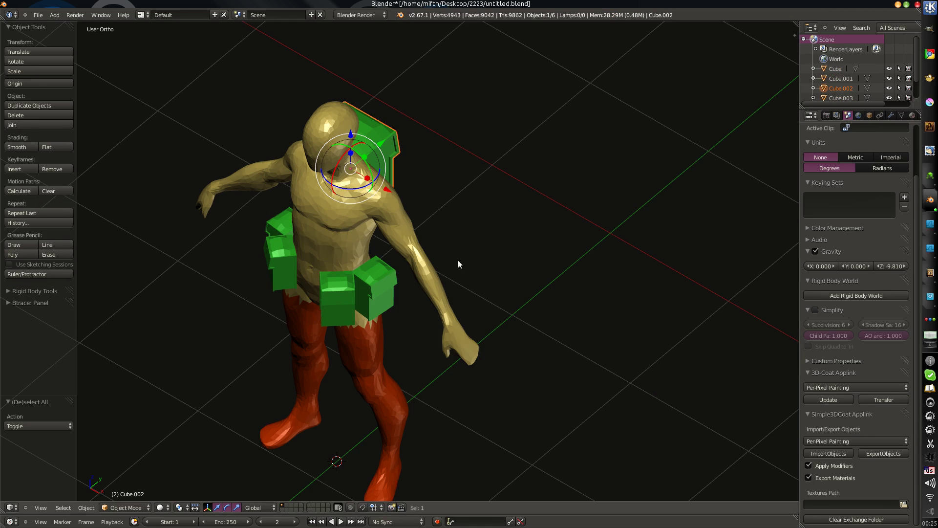
- Make the mesh data of the outer left hip box single-user
right_click(372, 291)
middle_drag(439, 301, 412, 326)
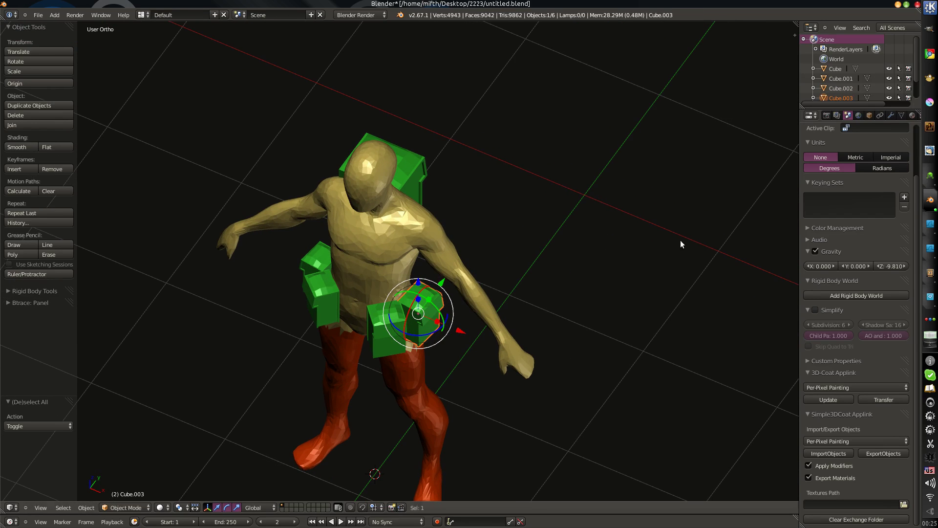
click(902, 116)
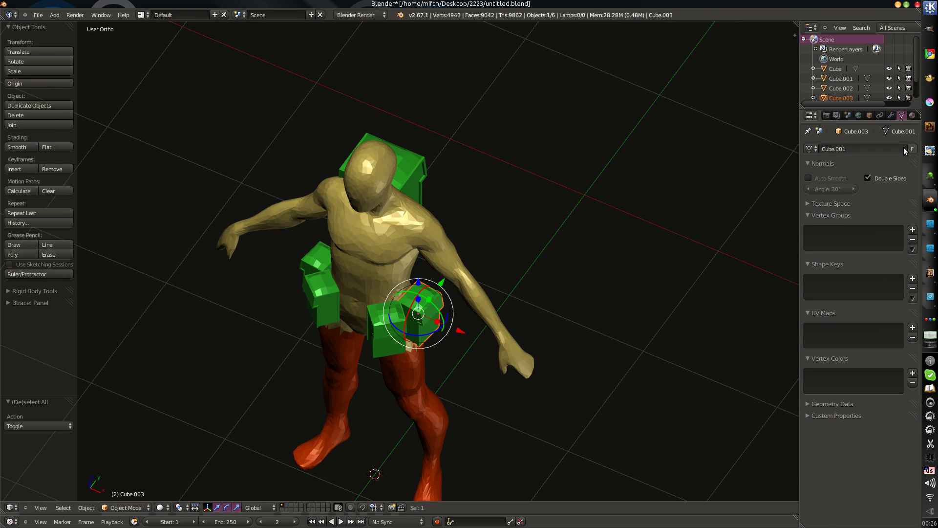
click(903, 149)
- Pull a side face of the single-user hip box slightly outward in Edit mode
key(Tab)
key(a)
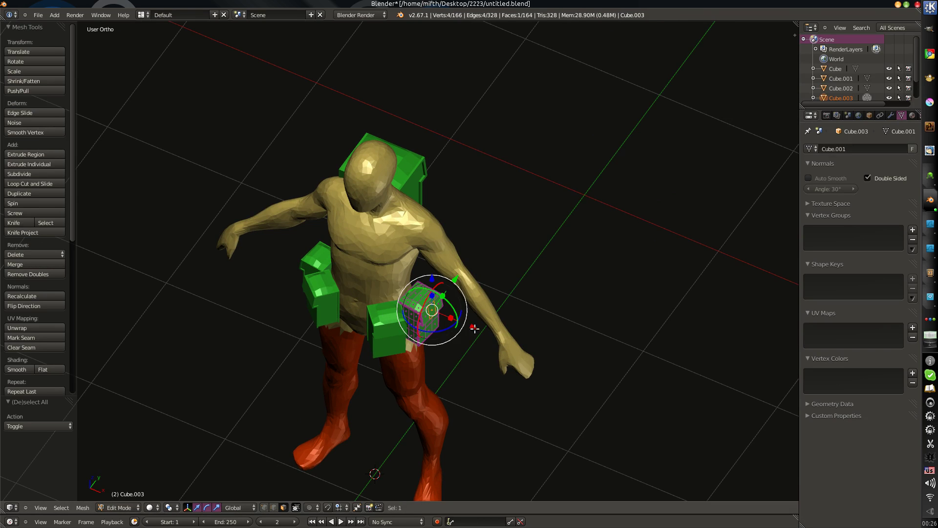
key(a)
key(a)
key(Tab)
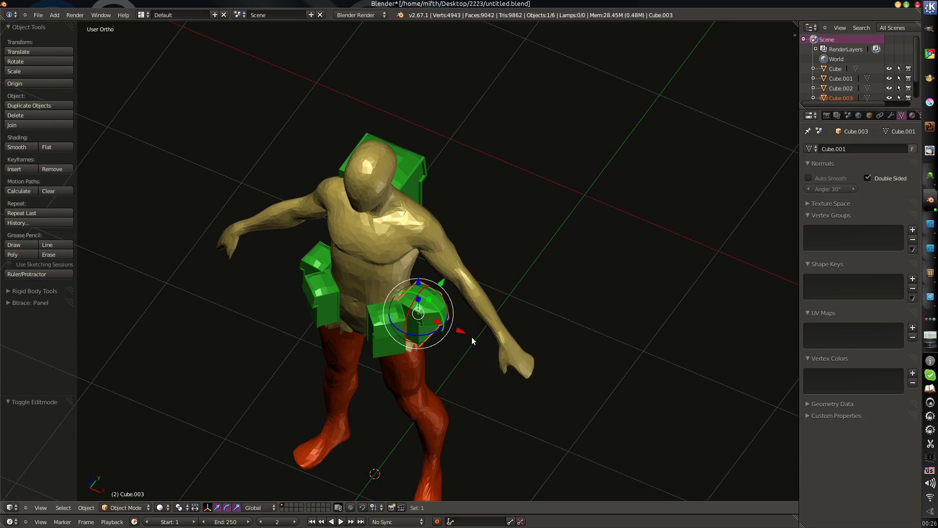
key(a)
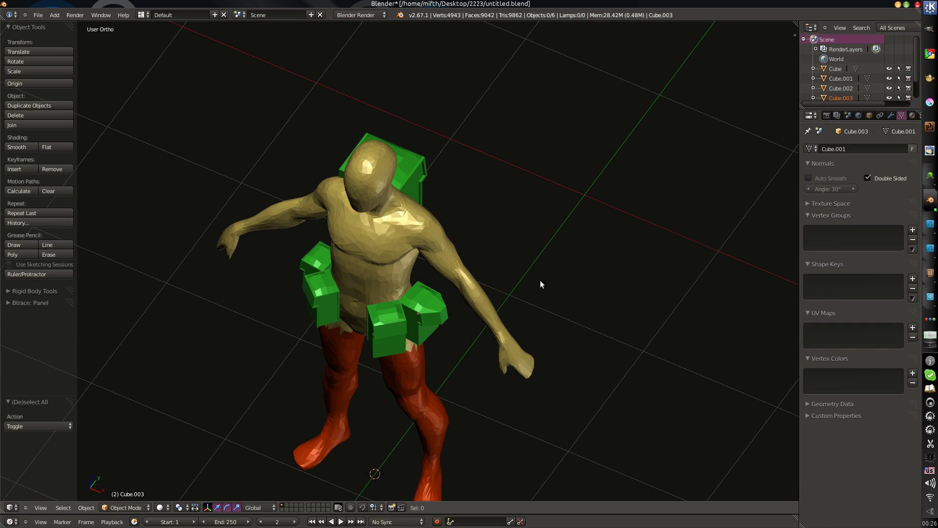
- Transfer the single-user hip box to 3D-Coat for per-pixel painting
key(a)
click(848, 115)
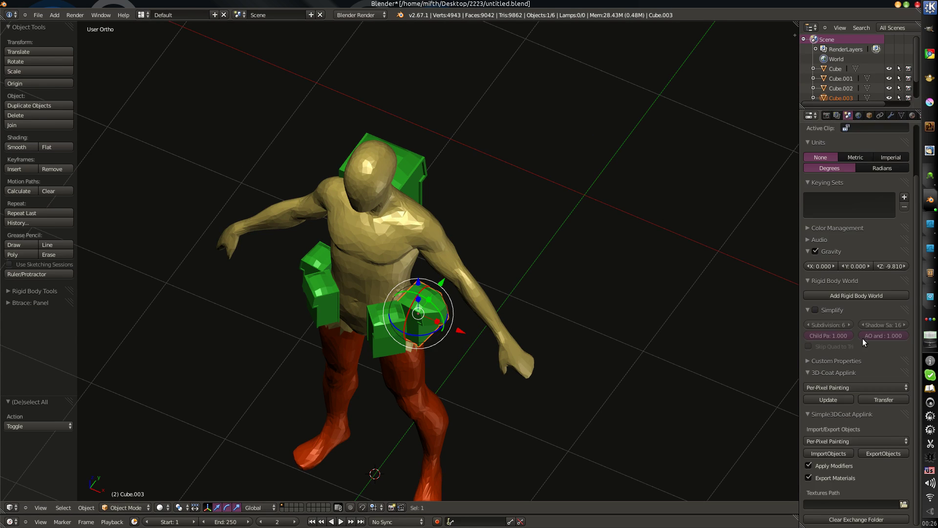
click(886, 400)
middle_drag(448, 336, 423, 335)
scroll(423, 334, down, 2)
middle_drag(351, 225, 450, 261)
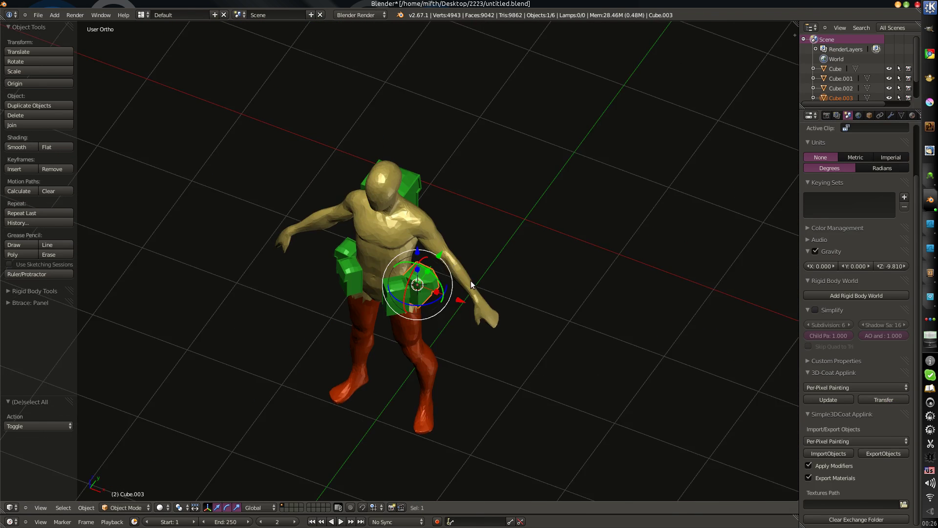
- Switch to 3D-Coat and merge the hip box into the current scene with auto-mapping and a 1024 texture
key(alt+Tab)
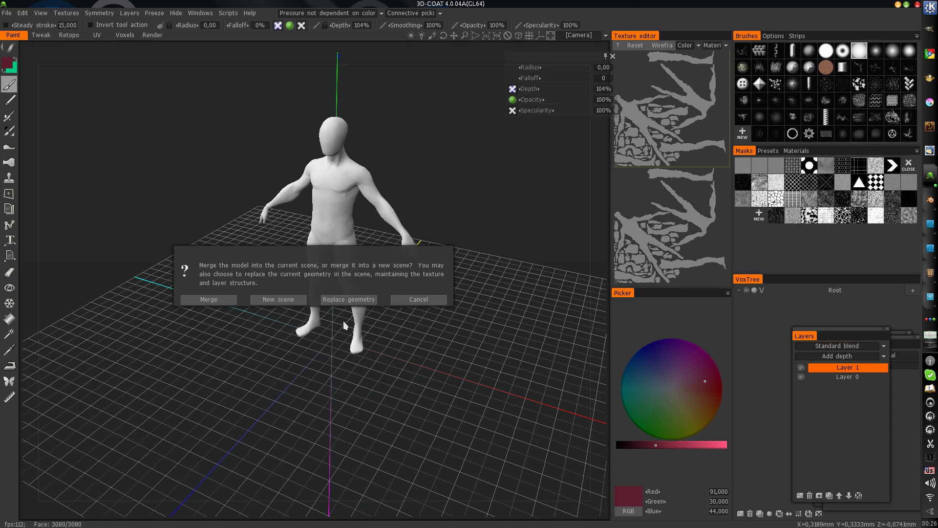
click(213, 301)
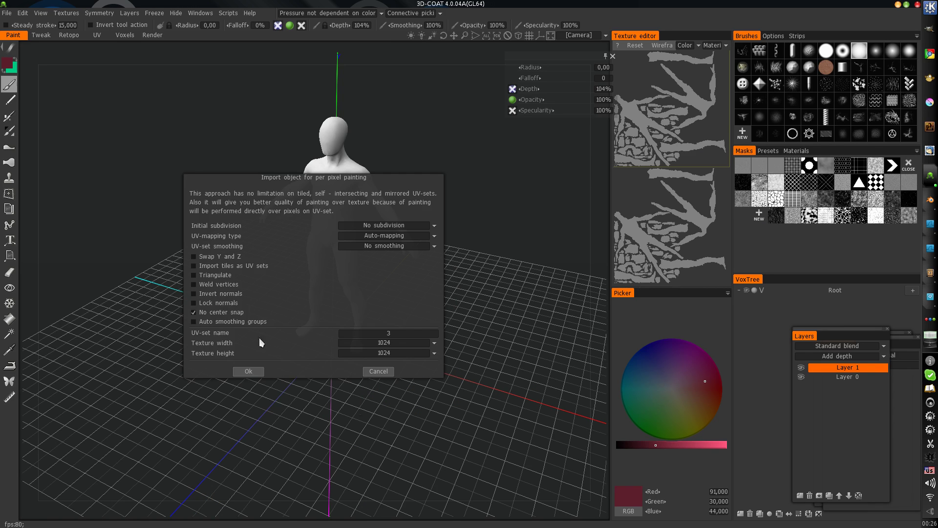
click(249, 371)
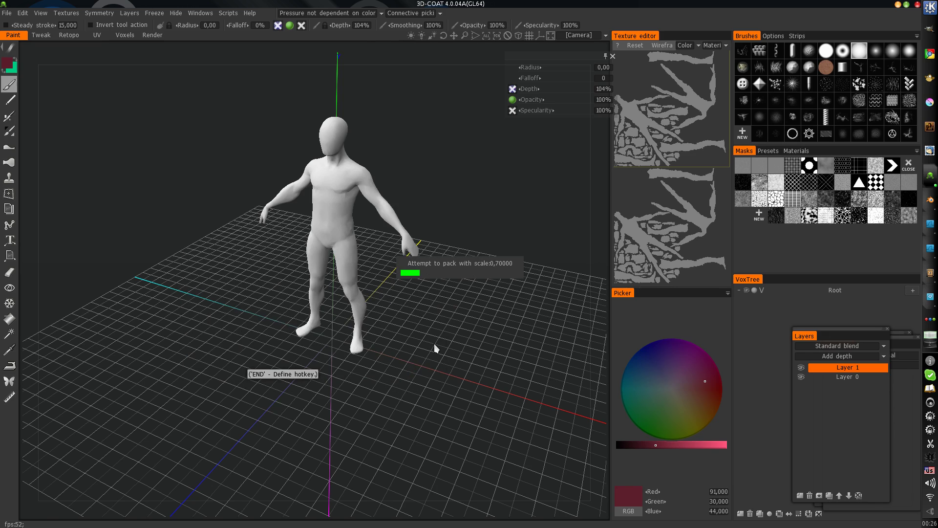
drag(433, 343, 415, 351)
- Switch to Blender and examine where the hip box sits on the character for comparison with the import
key(alt+Tab)
middle_drag(420, 337, 453, 354)
scroll(453, 354, down, 3)
key(a)
key(a)
middle_drag(433, 266, 487, 309)
- Switch to 3D-Coat and start a new empty scene, dismissing the startup task choices
key(alt+Tab)
click(7, 13)
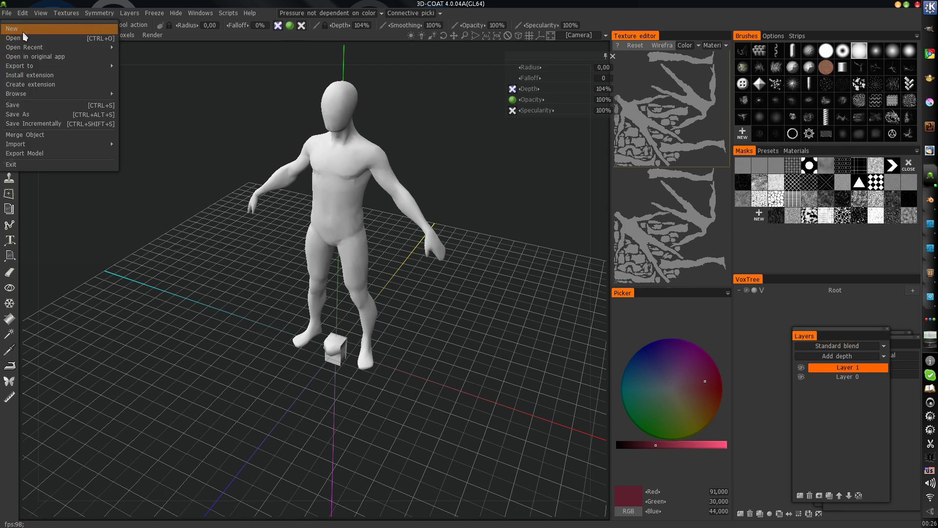
click(15, 31)
click(325, 295)
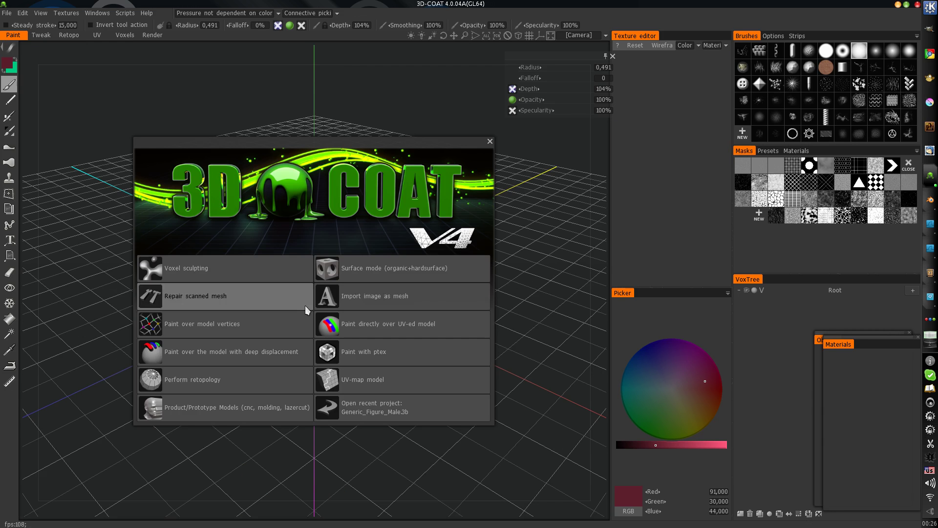
click(491, 141)
- Switch to Blender, try transferring all objects to 3D-Coat for per-pixel painting, and undo the change
key(alt+Tab)
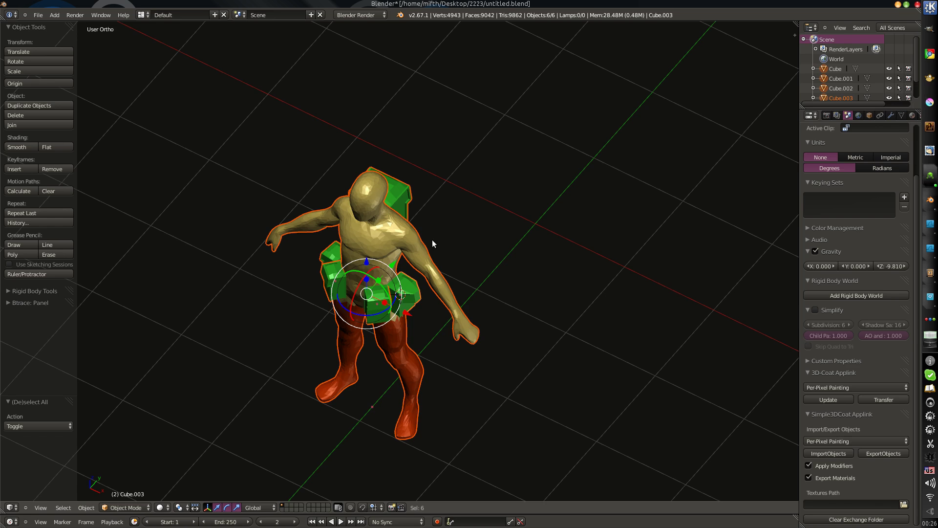
click(884, 399)
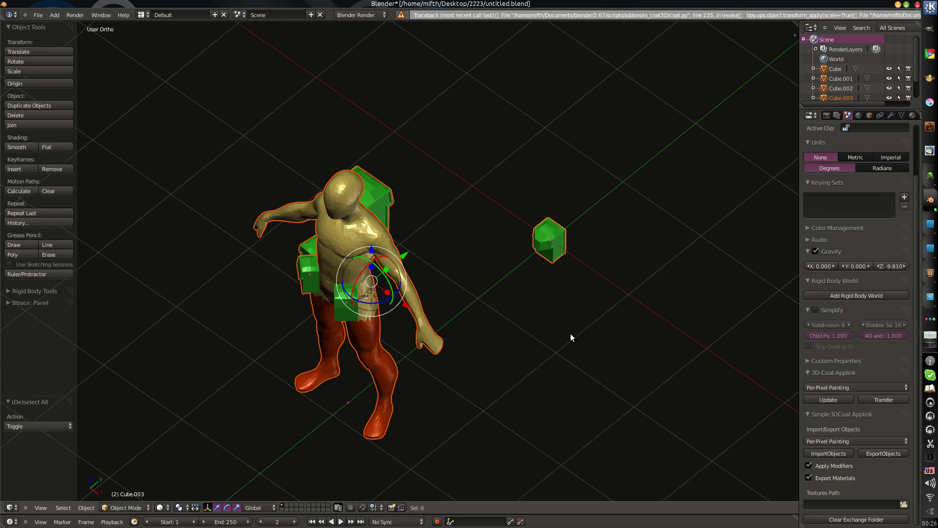
key(ctrl+z)
- Make the object and data single-user for the four selected boxes: front hip, both side hip boxes on the character's right, and the backpack
key(a)
key(a)
middle_drag(370, 345, 422, 350)
scroll(483, 332, down, 2)
scroll(421, 349, up, 4)
right_click(419, 348)
shift+right_click(334, 317)
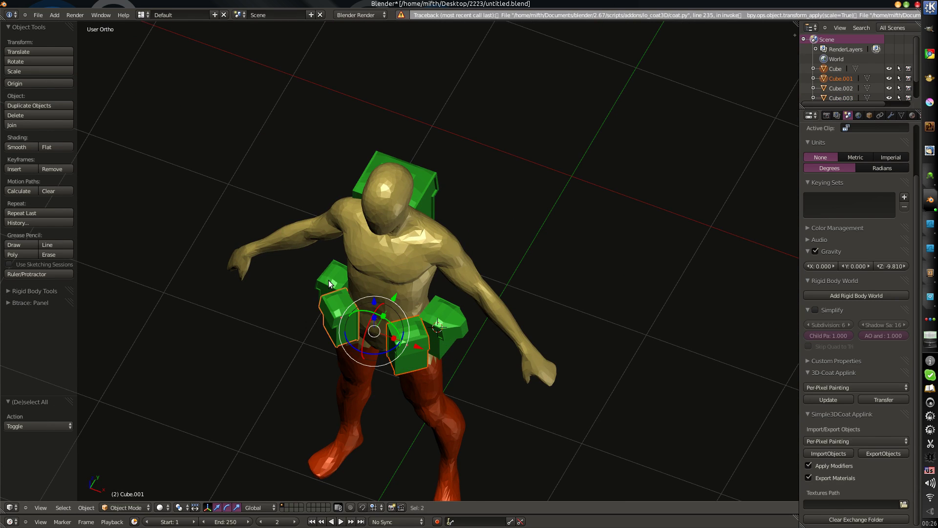
shift+right_click(328, 280)
shift+right_click(423, 186)
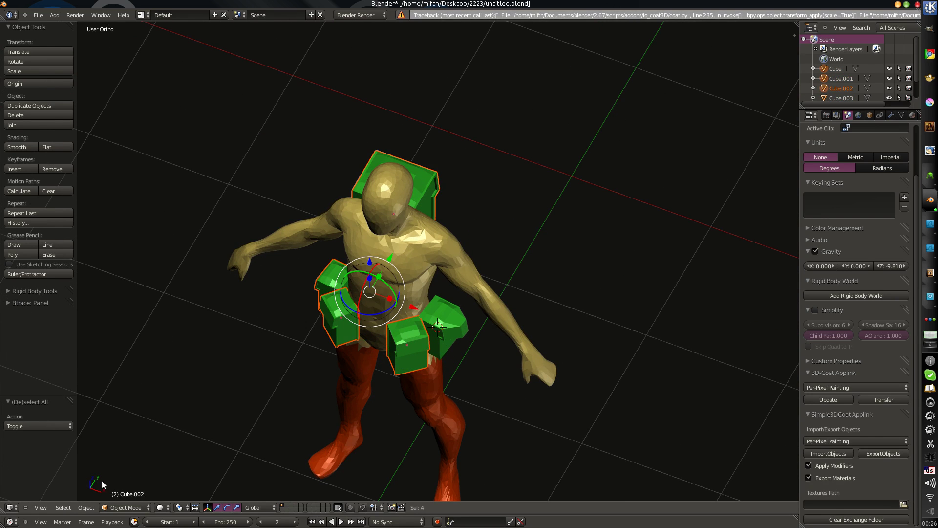
click(90, 508)
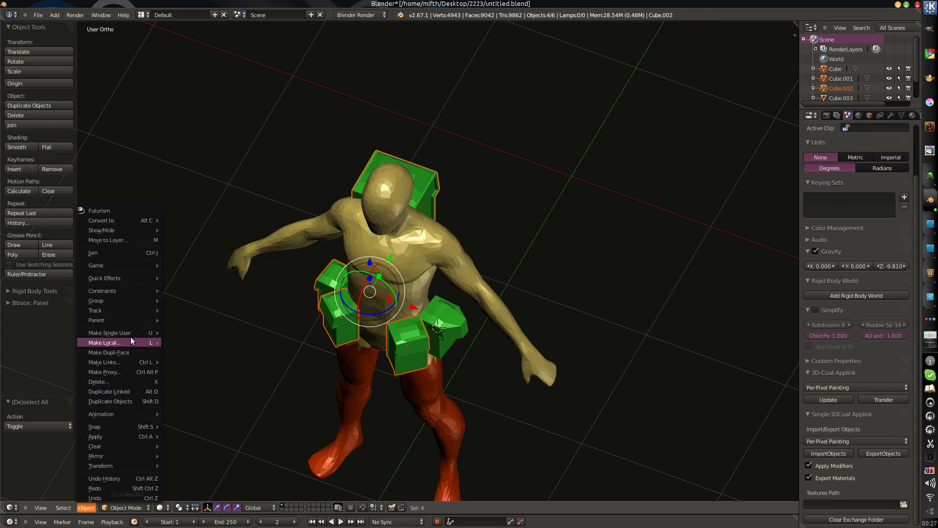
mouse_move(133, 330)
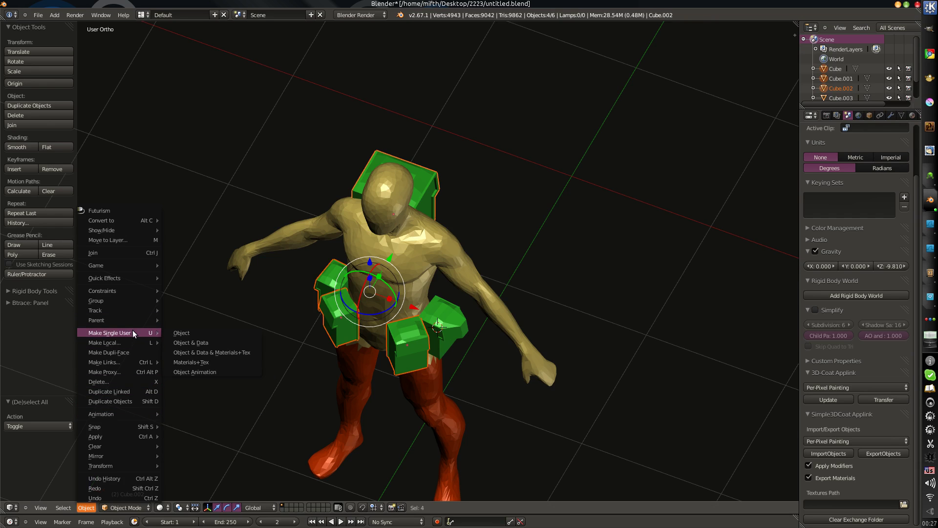
click(206, 343)
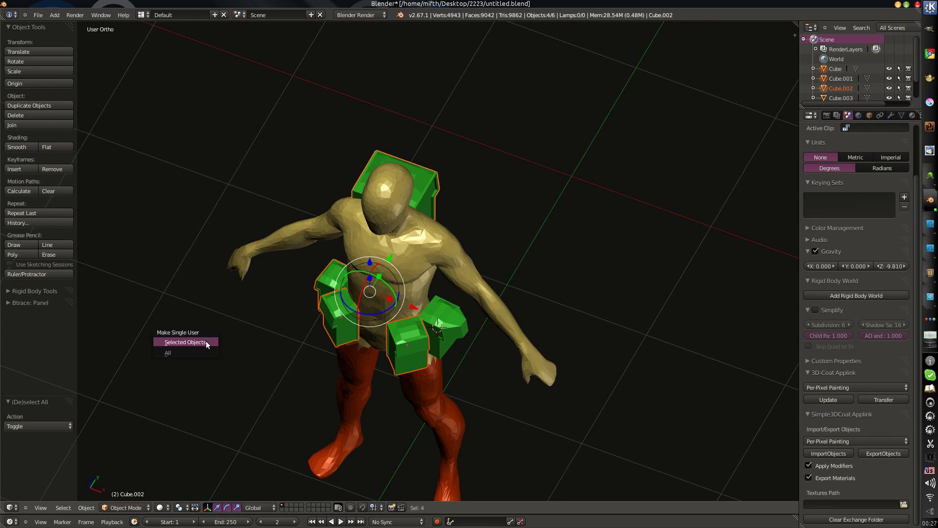
click(85, 512)
mouse_move(143, 344)
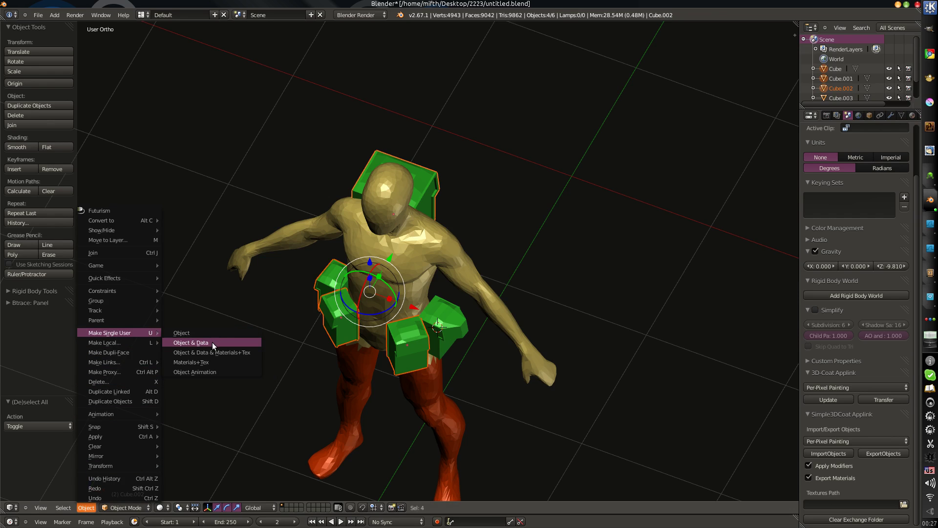
click(212, 342)
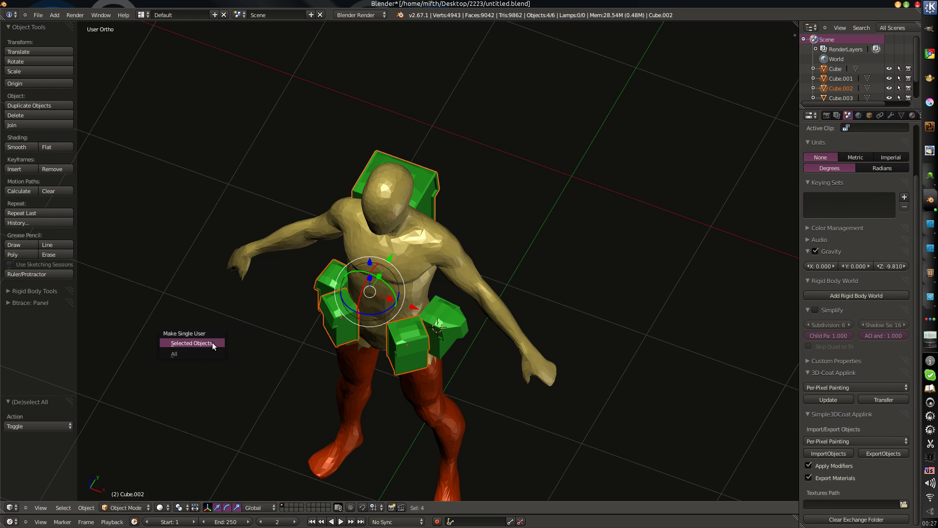
click(212, 342)
- Test whether the side hip box has its own mesh by pulling a face outward in Edit mode, and undo it
key(a)
right_click(359, 327)
right_click(335, 322)
key(Tab)
key(Tab)
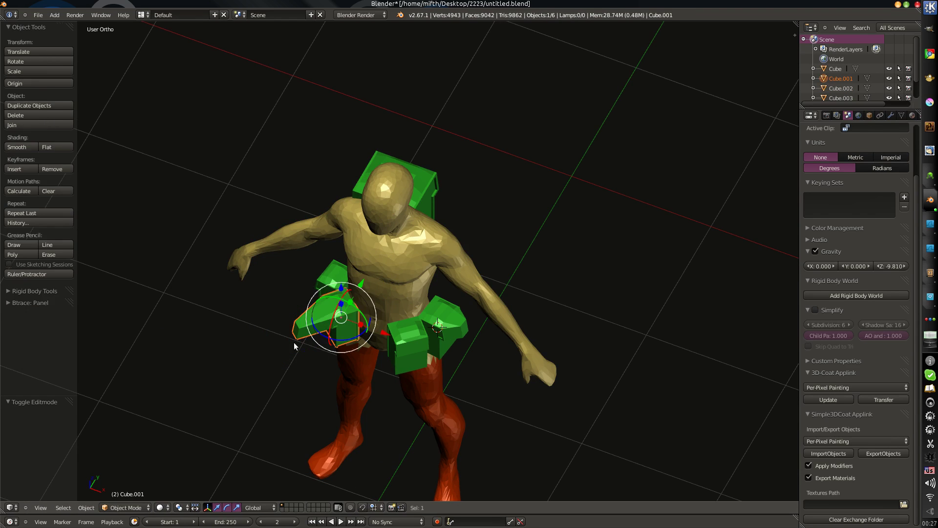
key(ctrl+z)
key(a)
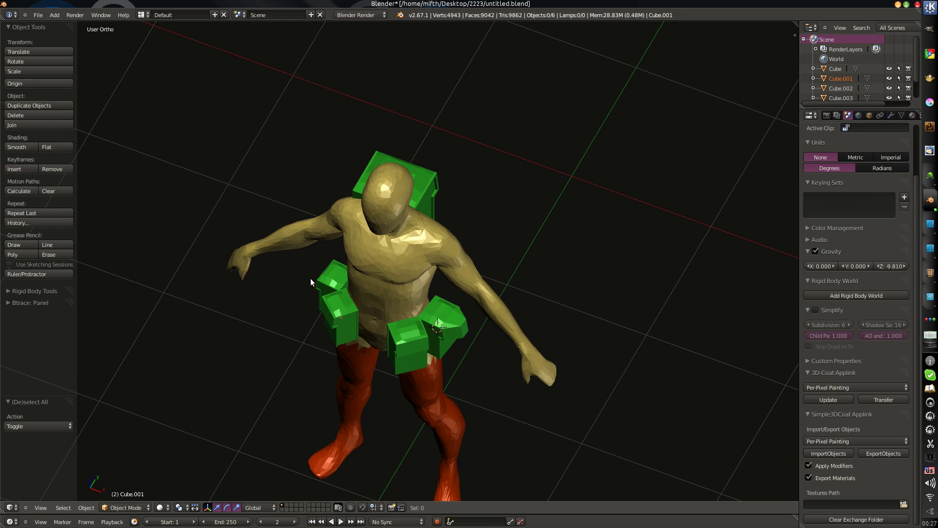
- Move the front hip box's selected face by about X 0.066, Y -0.028, Z -0.043 in Edit mode and deselect its mesh
right_click(328, 285)
key(a)
right_click(406, 344)
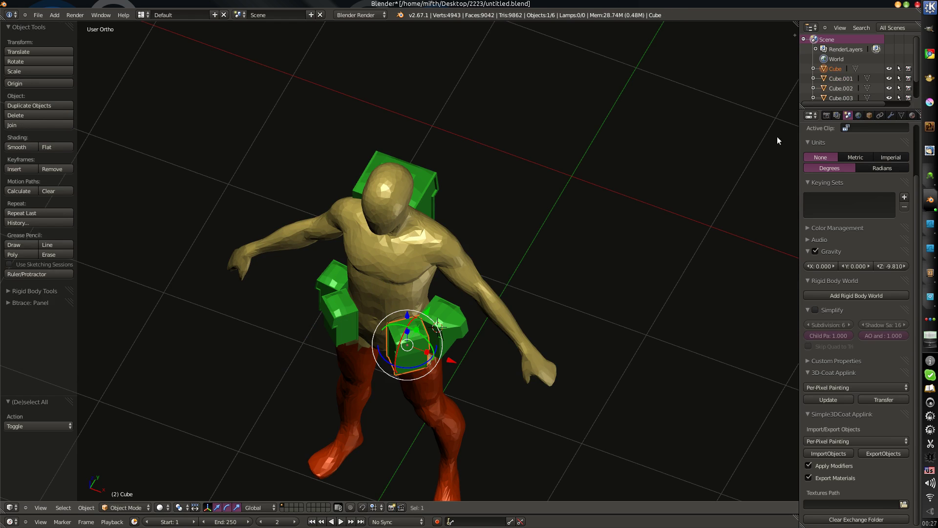
key(Tab)
scroll(440, 343, up, 3)
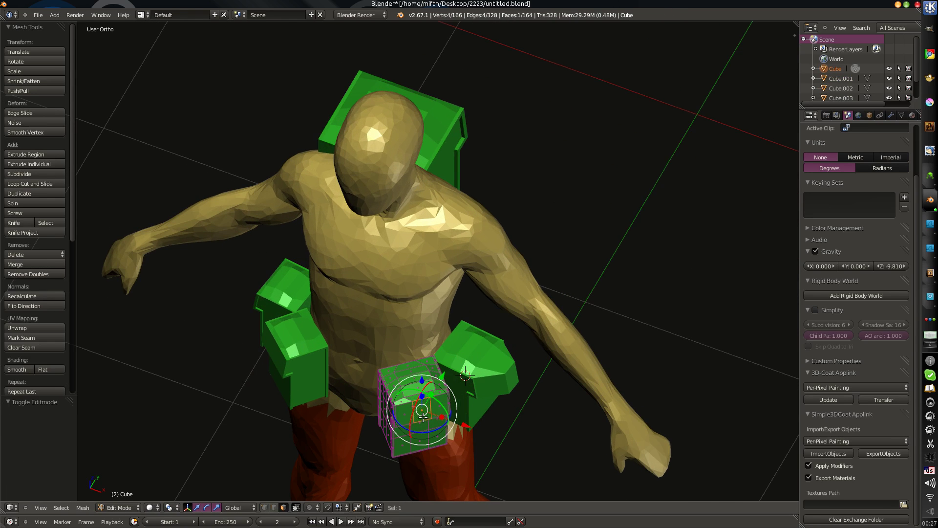
key(g)
click(450, 439)
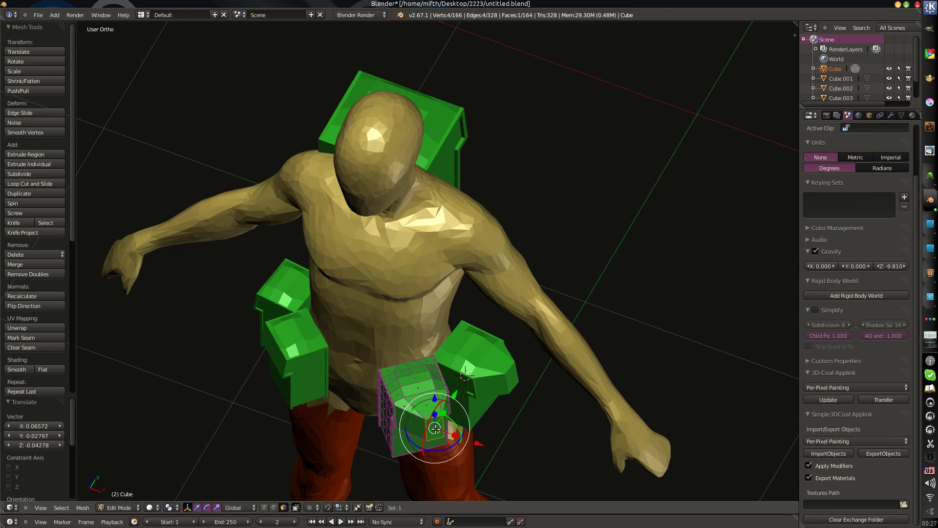
key(Tab)
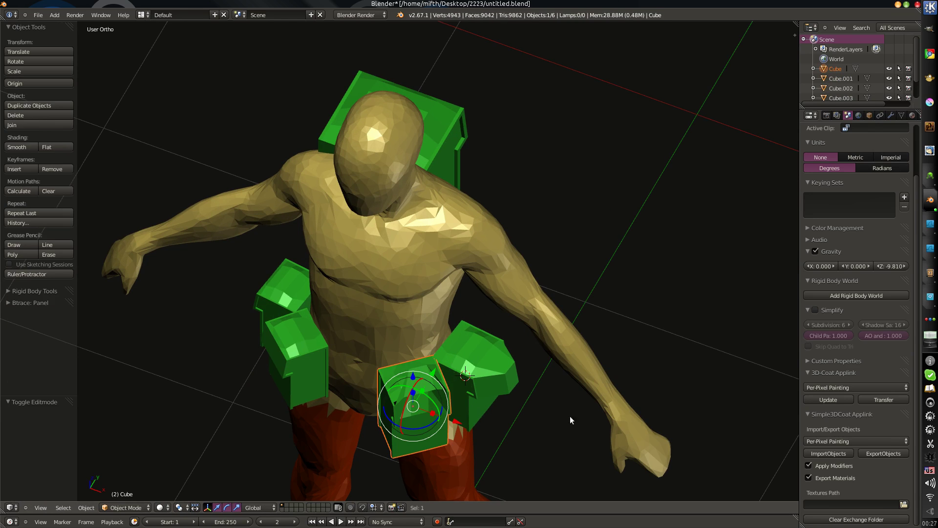
key(Tab)
key(a)
key(Tab)
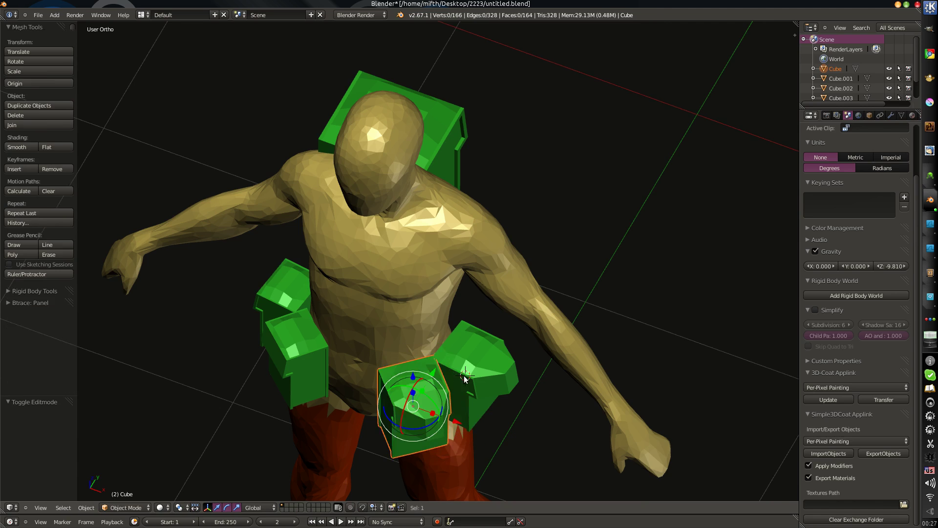
- Transfer all objects to 3D-Coat for per-pixel painting and import them with auto-mapping, no subdivision and 1024 textures
scroll(429, 331, down, 4)
middle_drag(430, 331, 442, 328)
key(a)
key(a)
middle_drag(544, 317, 526, 295)
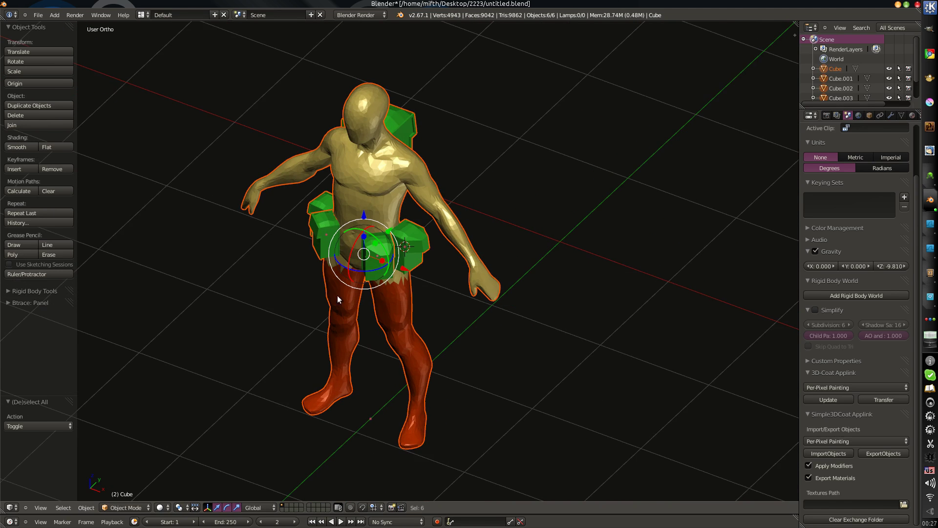
scroll(433, 264, down, 2)
middle_drag(454, 295, 453, 295)
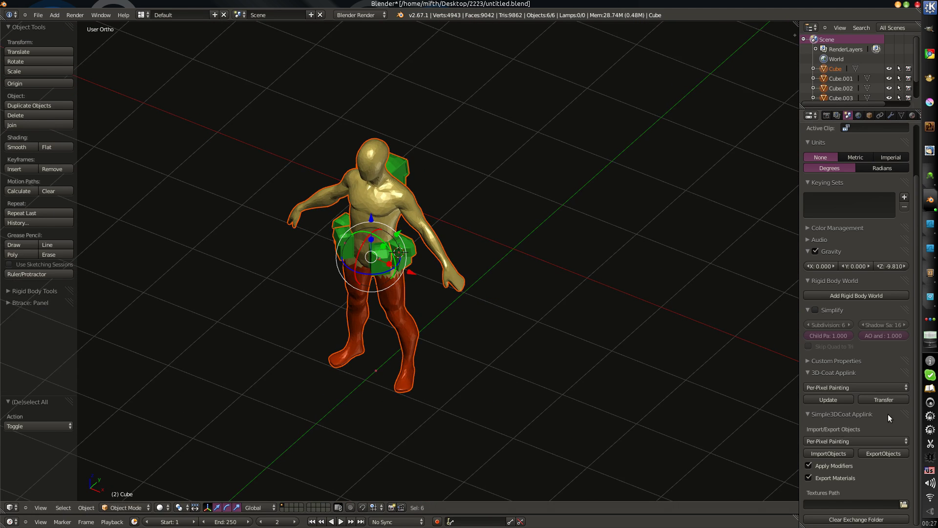
click(884, 399)
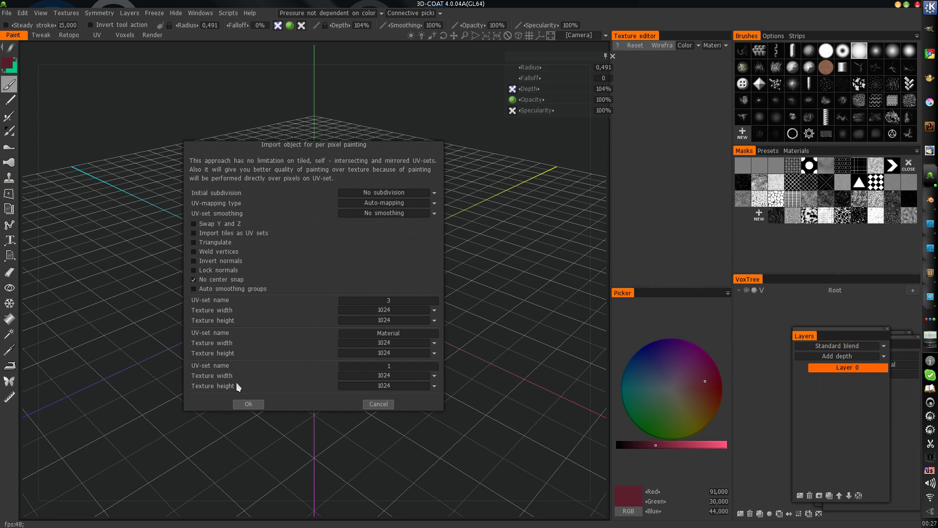
click(252, 403)
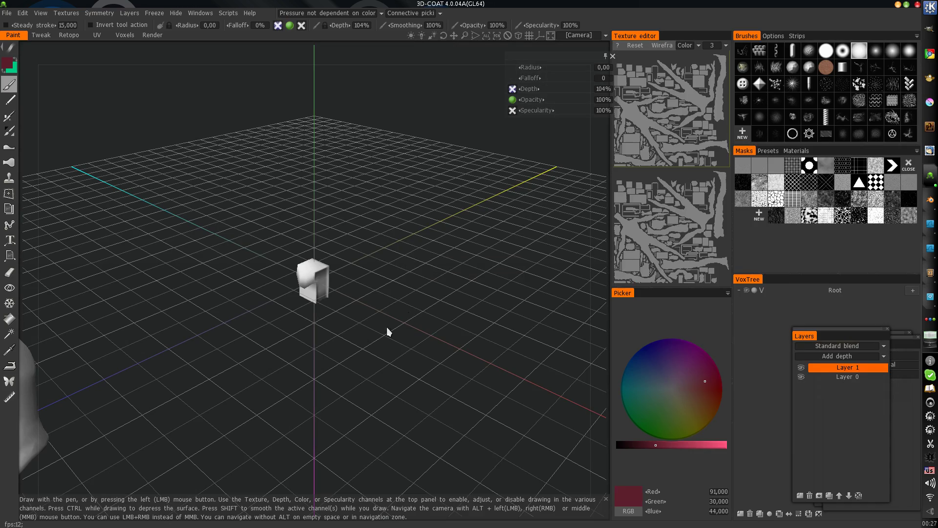
- Compare the placement of the imported character and boxes in 3D-Coat with the original scene in Blender
scroll(242, 377, down, 5)
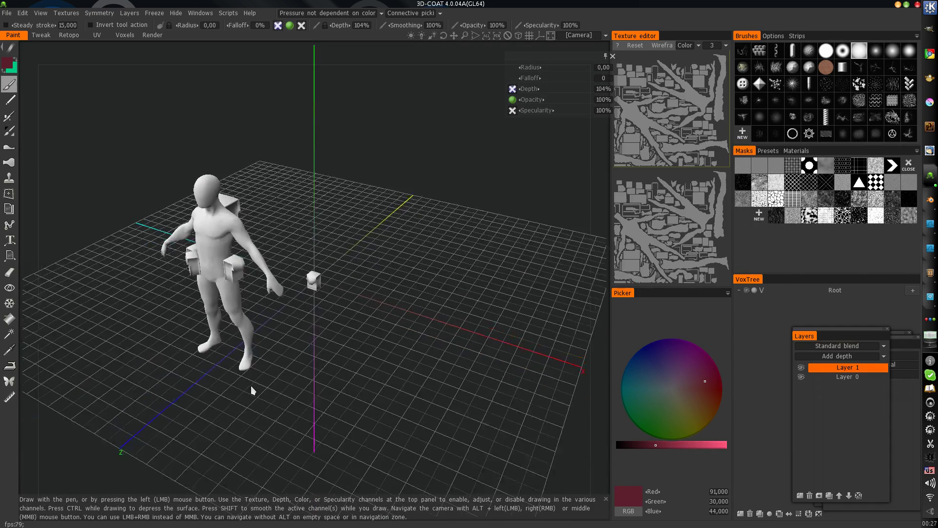
drag(241, 391, 426, 345)
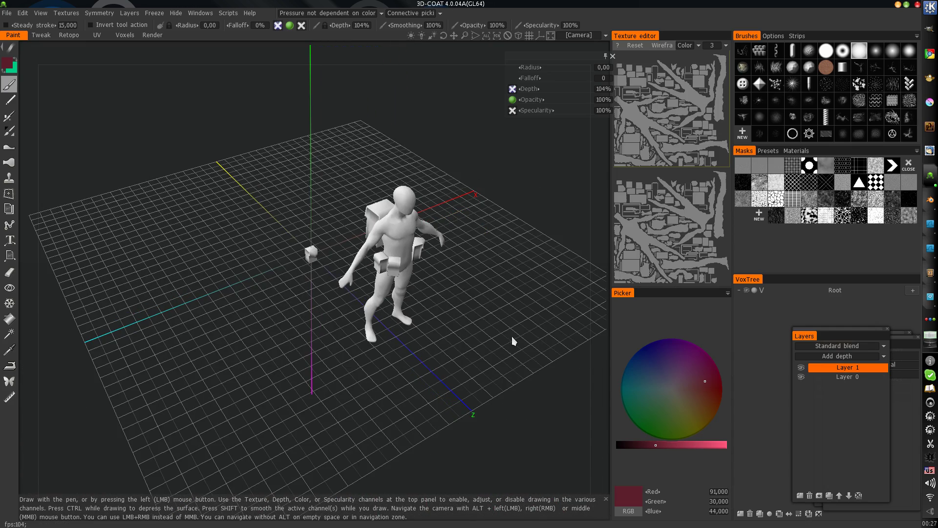
drag(511, 337, 391, 292)
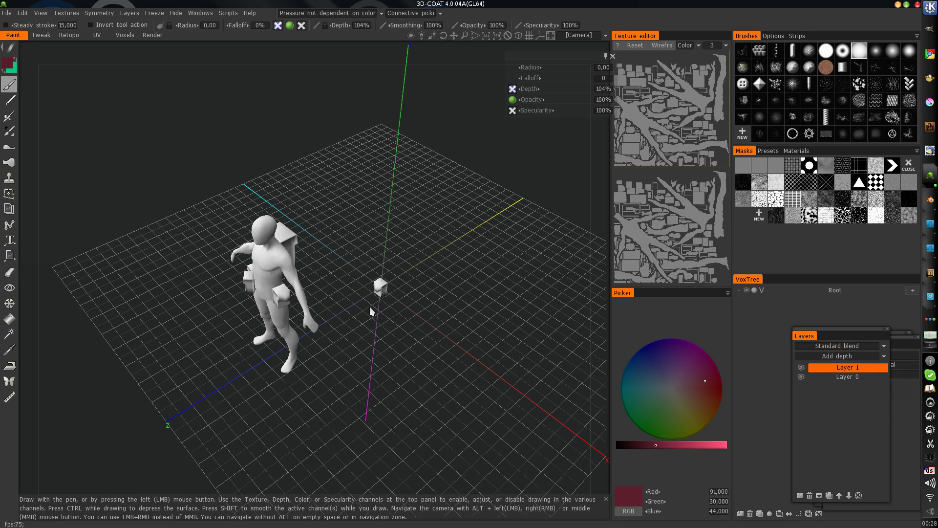
key(alt+Tab)
middle_drag(535, 343, 446, 277)
key(a)
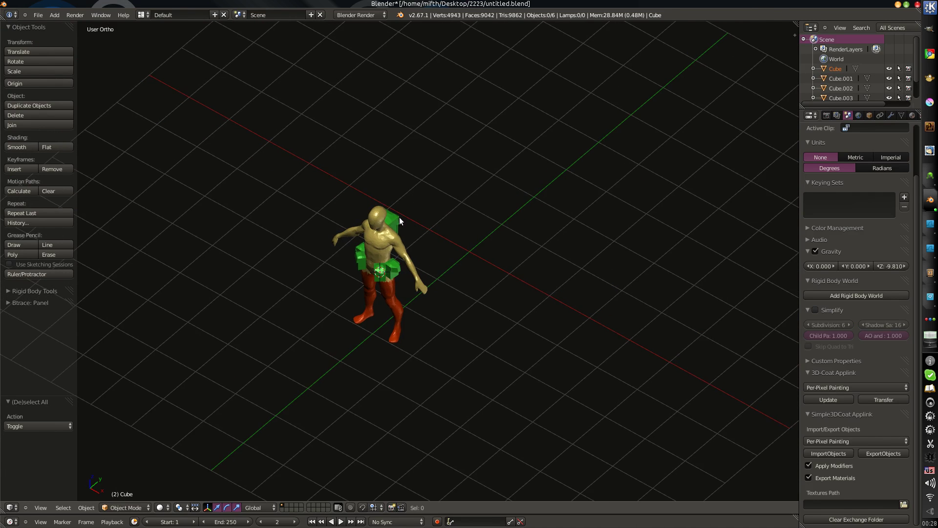
key(a)
scroll(427, 286, up, 3)
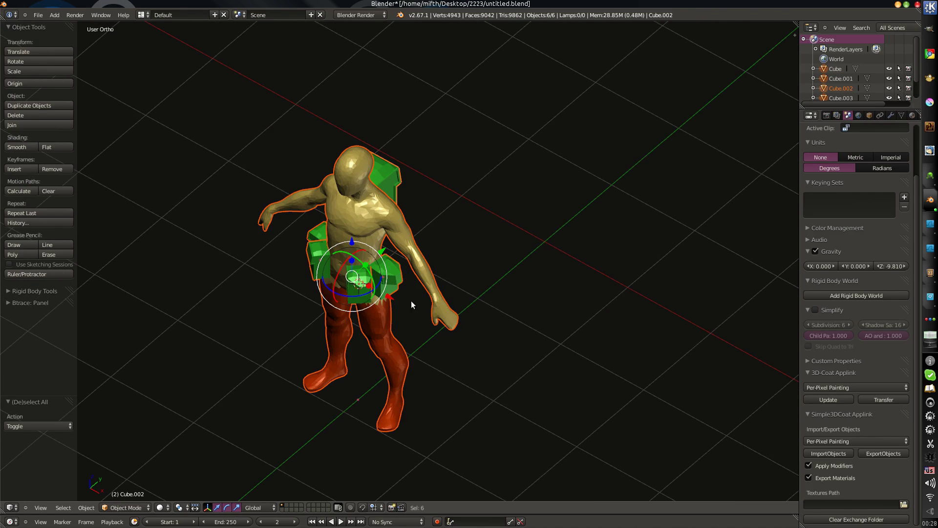
middle_drag(490, 332, 501, 329)
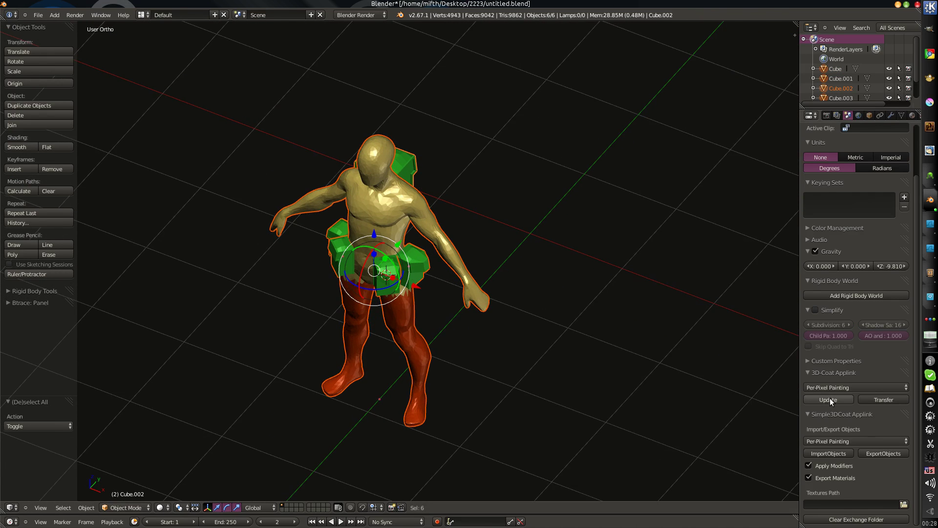
- Switch to 3D-Coat, paint the torso and boxes red, and paint the detached box and one side hip box green
key(alt+Tab)
mouse_move(274, 284)
mouse_down()
mouse_move(267, 259)
mouse_move(288, 249)
mouse_move(264, 274)
mouse_move(274, 297)
mouse_move(287, 234)
mouse_move(249, 284)
mouse_up()
mouse_move(374, 289)
mouse_down()
mouse_move(390, 287)
mouse_move(374, 284)
mouse_up()
drag(691, 421, 656, 412)
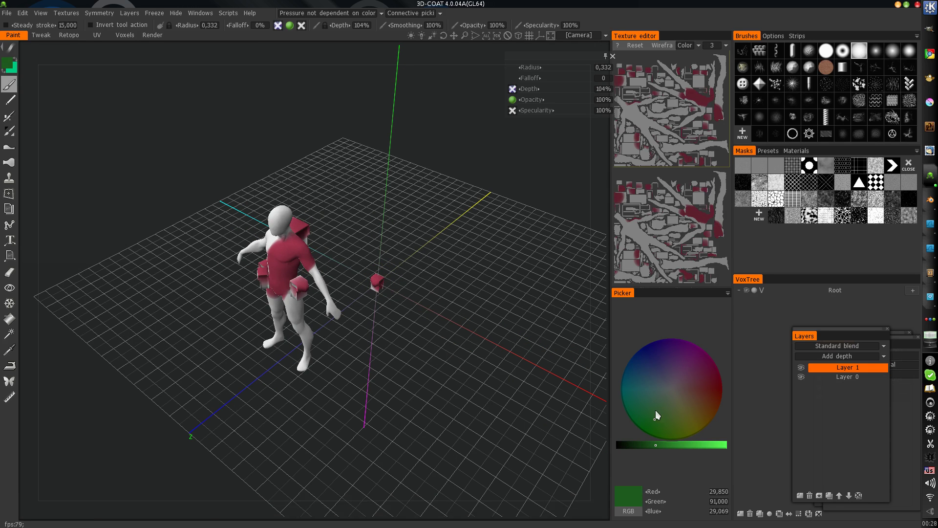
click(377, 281)
click(268, 266)
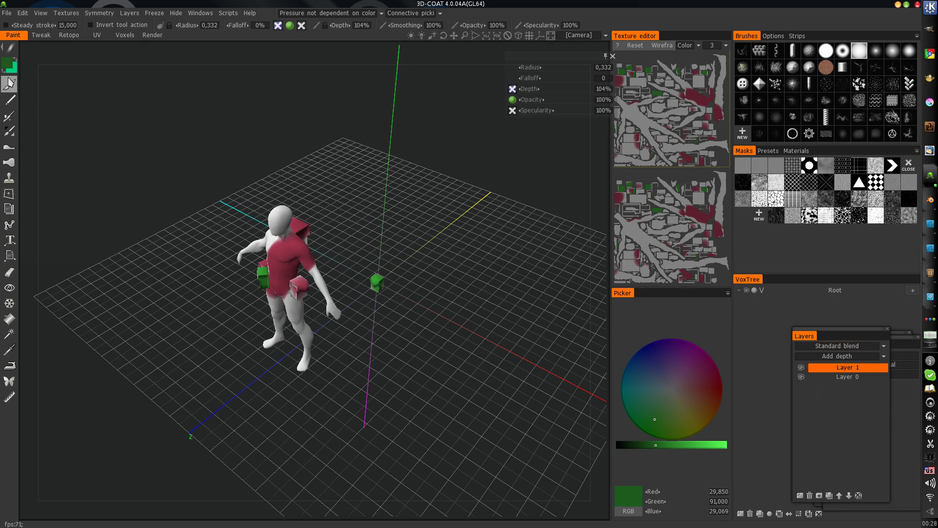
- Export the painted objects to Blender as ee.Obj in Desktop/2223, replacing the existing file, with PNG color and tangent normal map textures
click(11, 14)
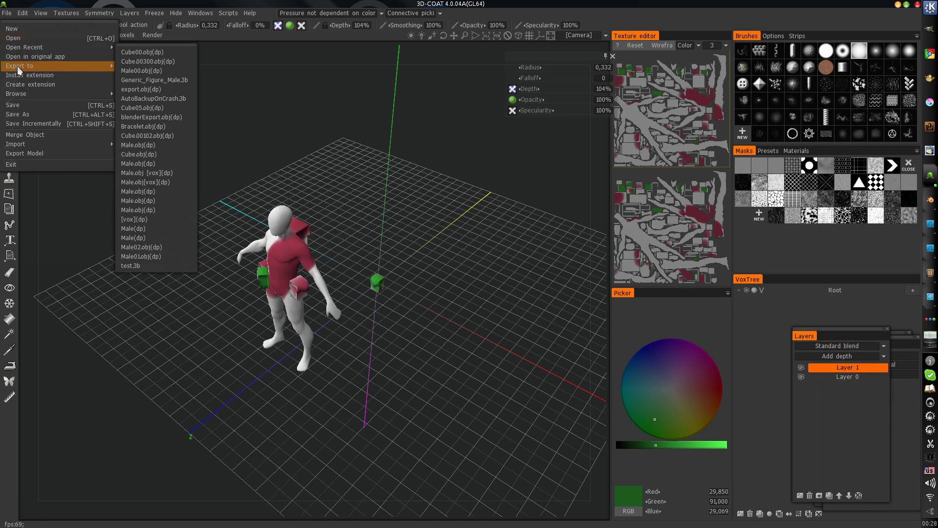
mouse_move(19, 66)
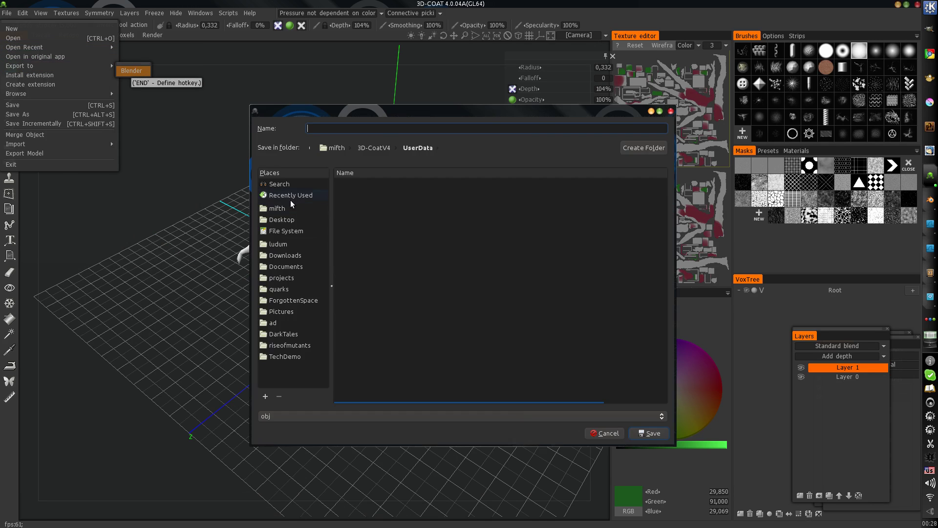
click(278, 220)
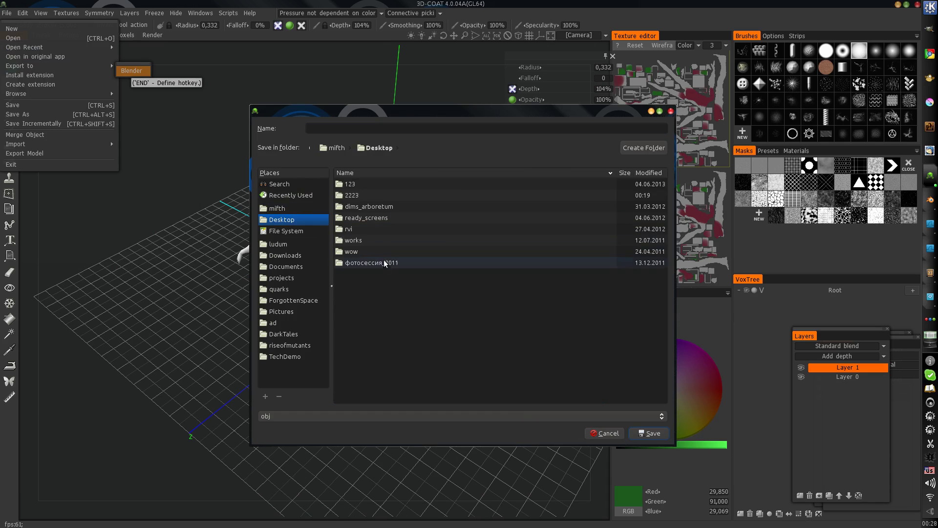
double_click(353, 196)
click(362, 128)
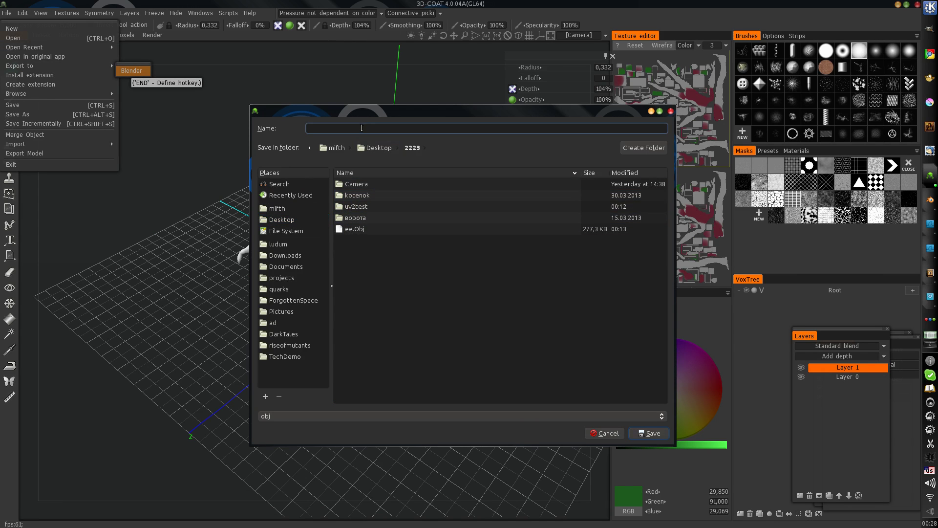
click(360, 233)
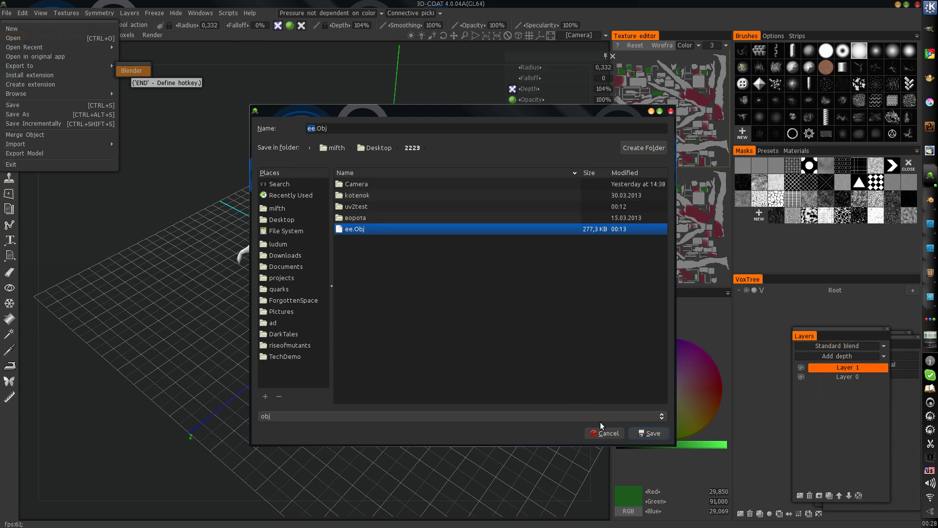
click(649, 433)
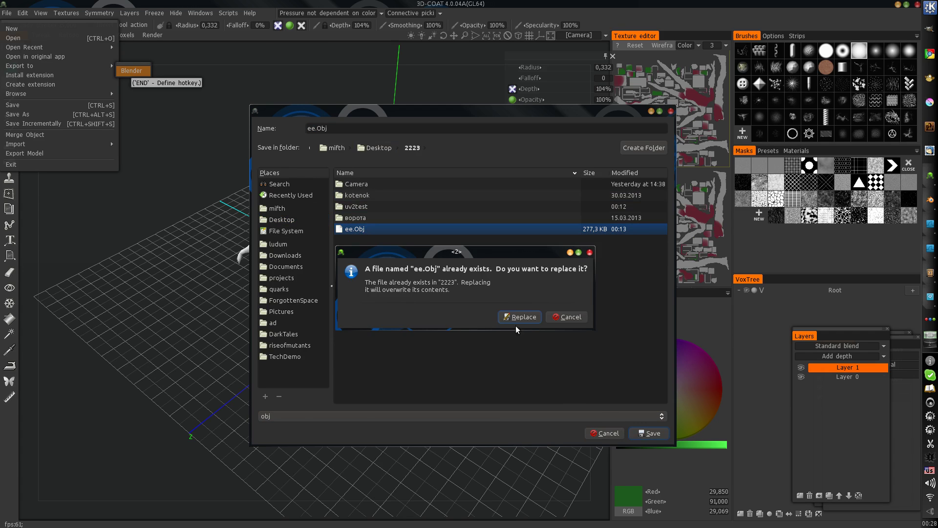
click(519, 316)
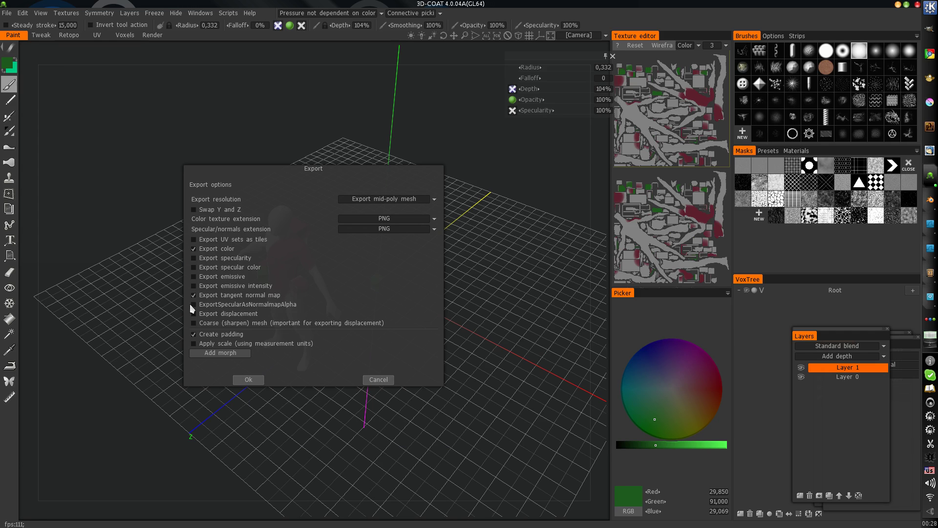
click(248, 379)
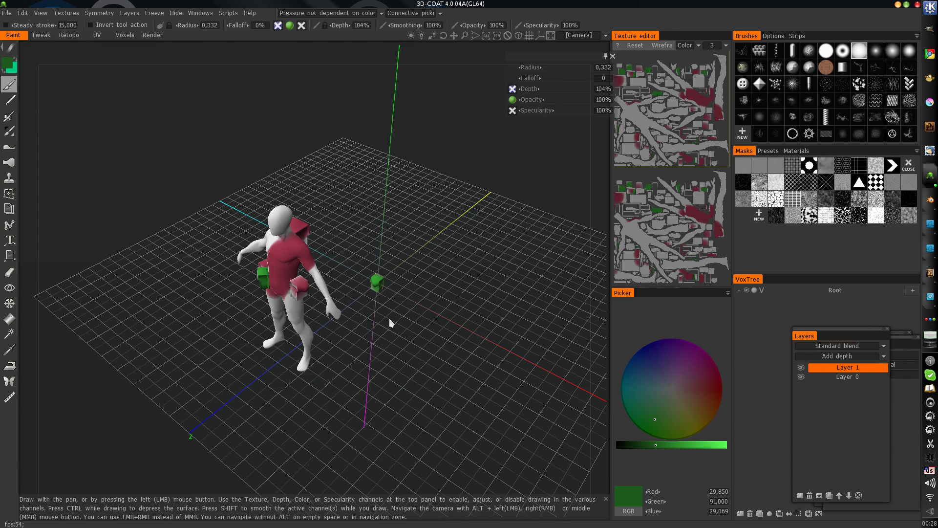
- Switch to Blender, try updating all selected objects through the 3D-Coat Applink, and examine the report log
key(alt+Tab)
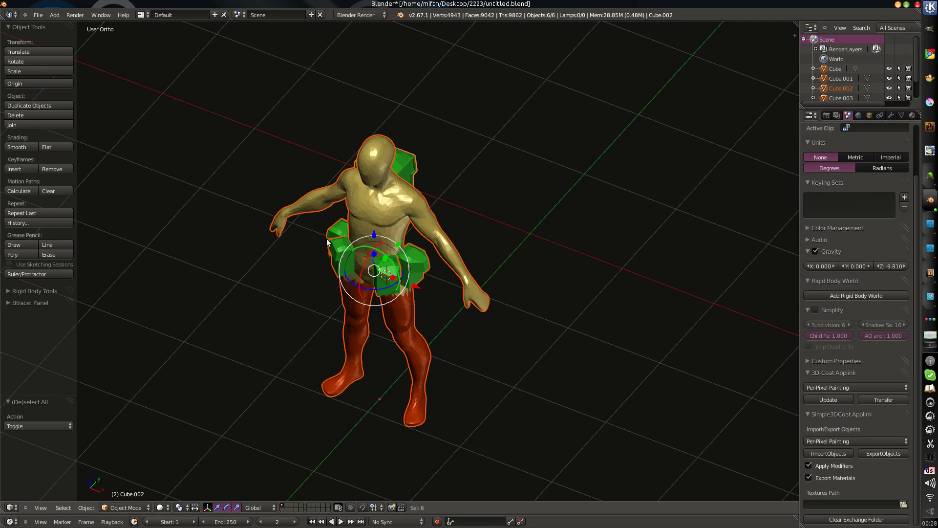
click(829, 400)
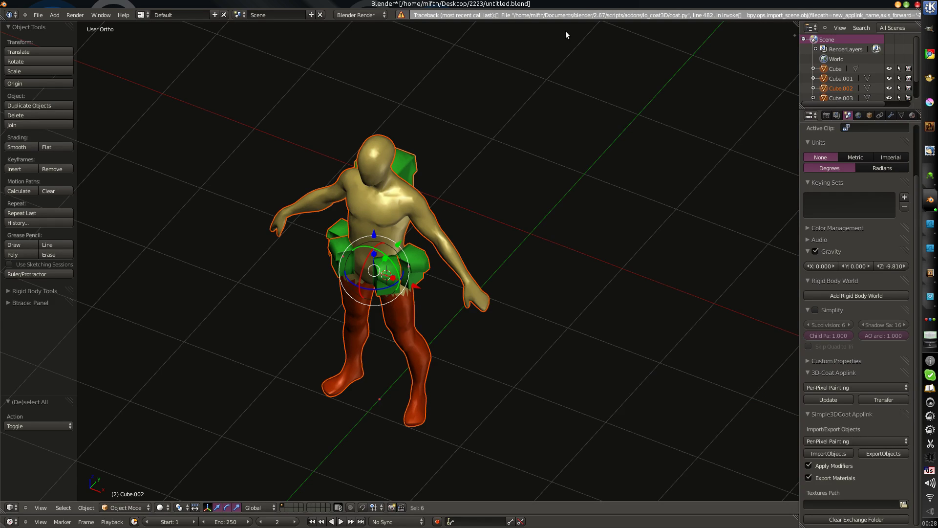
drag(571, 21, 582, 67)
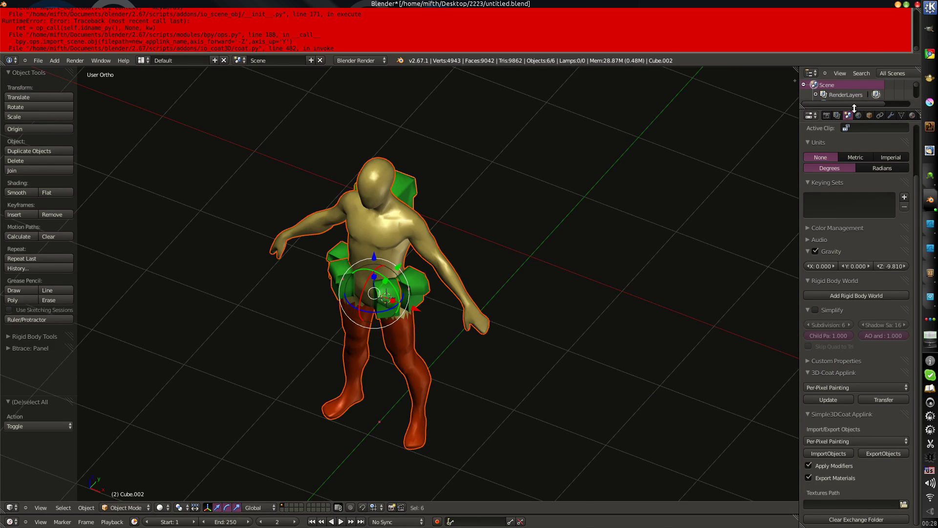
drag(863, 103, 862, 188)
drag(637, 67, 641, 166)
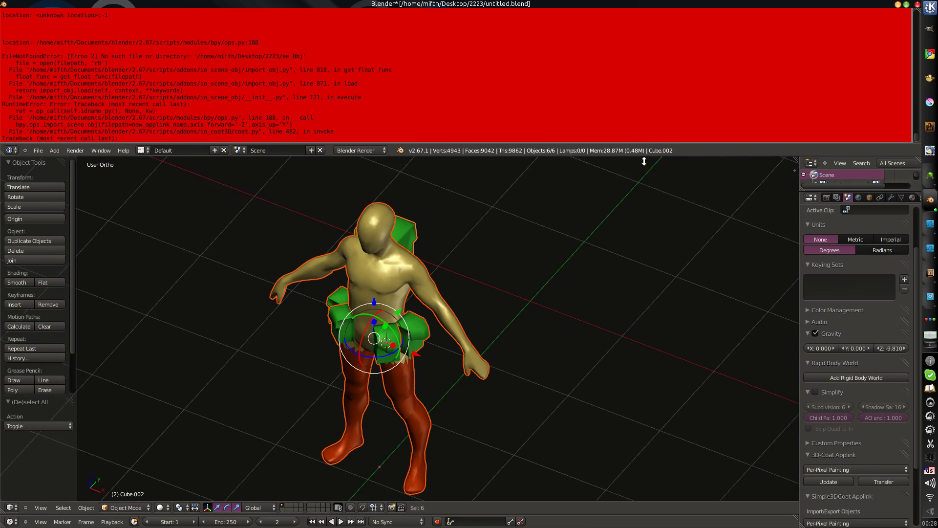
middle_drag(530, 255, 528, 268)
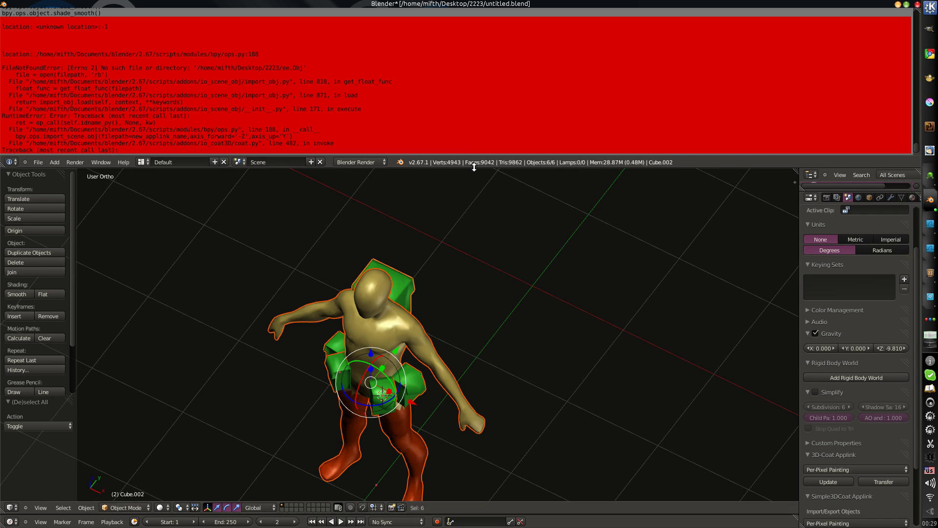
drag(474, 167, 485, 4)
- Deselect everything and test-move the body, the back box and the hip box on the character's left side, cancelling each move
scroll(520, 301, down, 3)
middle_drag(520, 301, 465, 391)
scroll(474, 280, up, 3)
key(a)
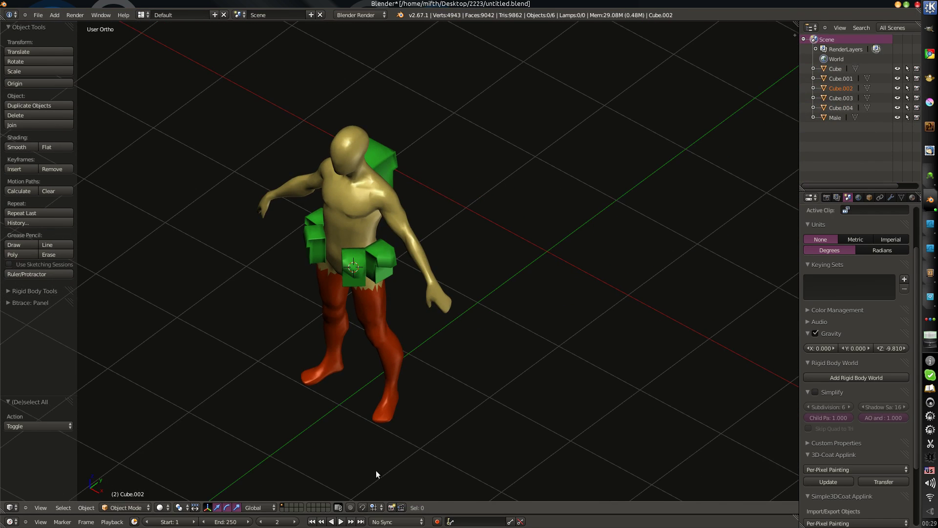
right_drag(358, 214, 437, 183)
right_click(437, 184)
key(a)
right_drag(384, 159, 488, 111)
key(Escape)
right_drag(386, 271, 451, 274)
key(Escape)
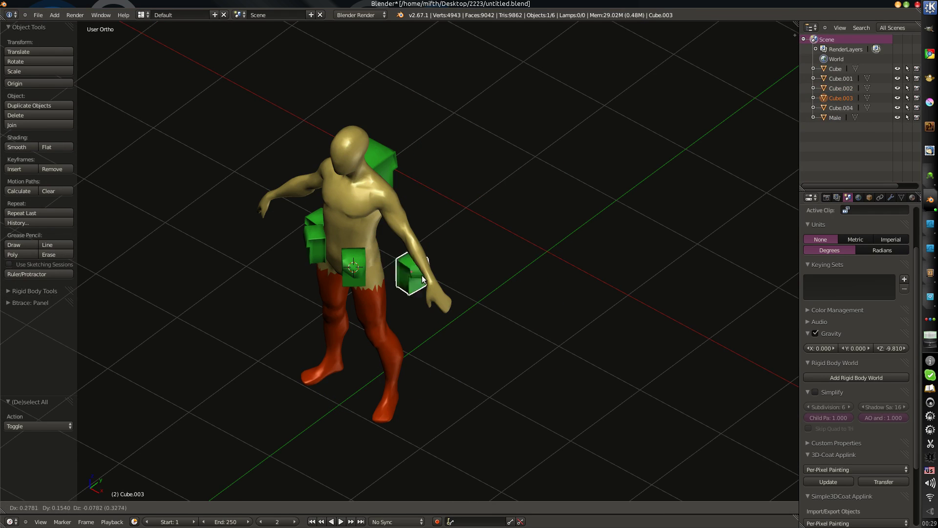
- Test-move the front hip box and the hip box on the character's right side, cancelling each move, and deselect everything
key(a)
right_drag(356, 278, 291, 292)
key(Escape)
key(a)
right_click(313, 245)
middle_drag(315, 247, 455, 257)
key(g)
key(Escape)
key(a)
- Switch the viewport to textured shading, add a Sun lamp and raise it about 2.88 along Z
middle_drag(494, 291, 431, 268)
key(alt+z)
scroll(408, 267, up, 1)
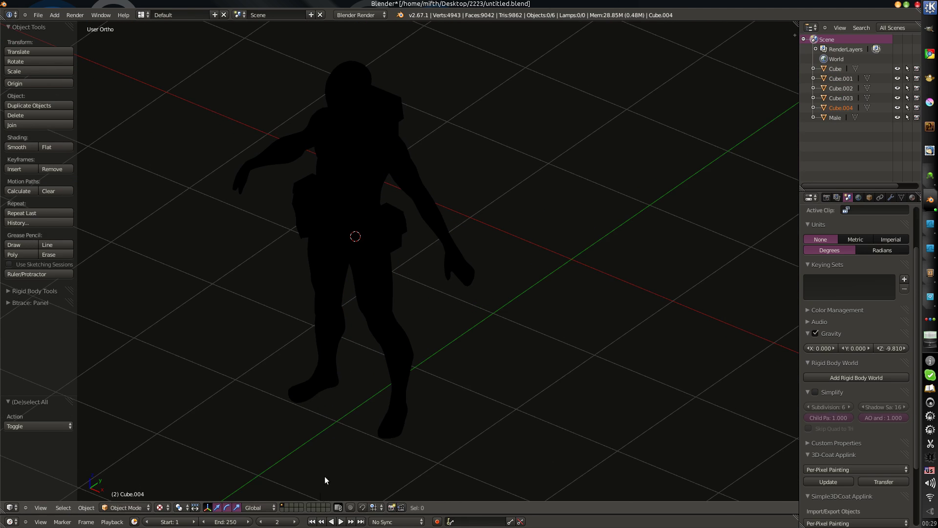
key(shift+a)
mouse_move(377, 492)
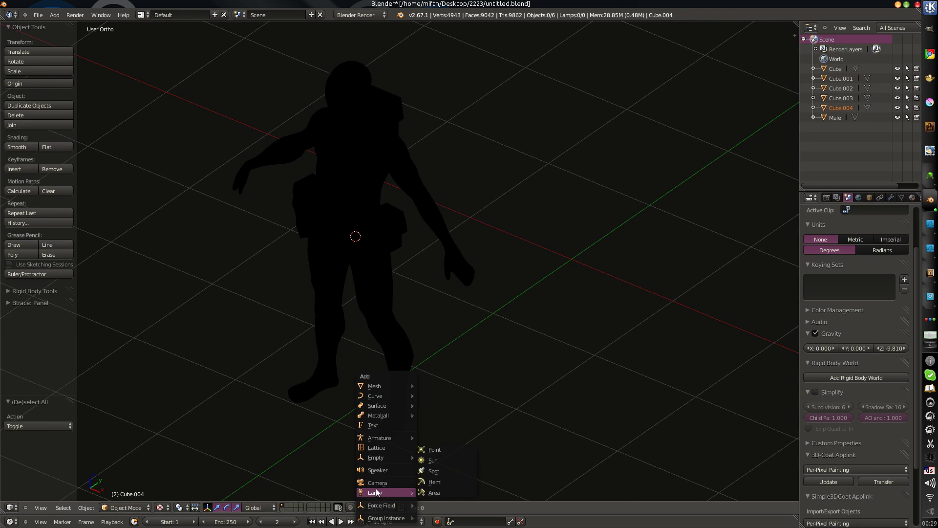
click(444, 460)
scroll(398, 262, down, 5)
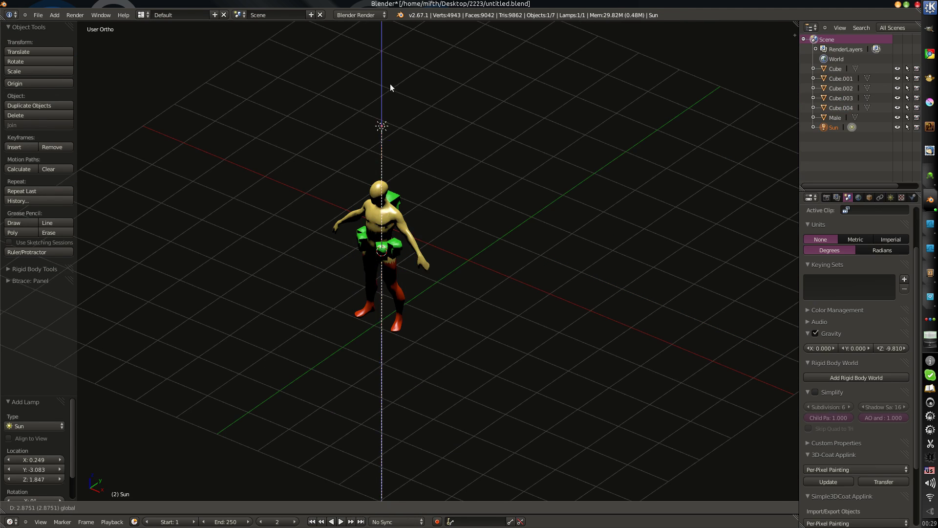
drag(382, 210, 389, 86)
key(a)
- Examine the body and boxes under the sun lighting, and review the two 3D-Coat Applink option sets
scroll(392, 254, up, 4)
middle_drag(391, 255, 705, 353)
scroll(857, 469, down, 3)
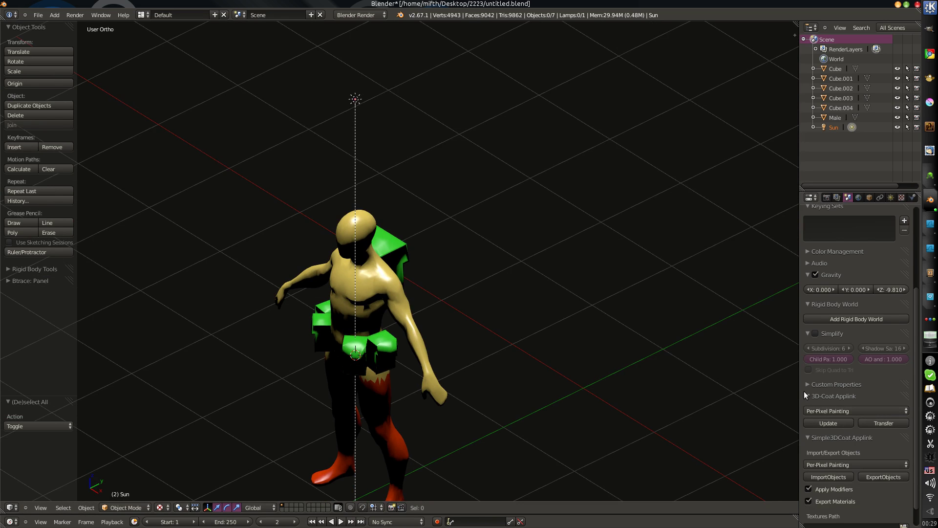
scroll(503, 378, down, 3)
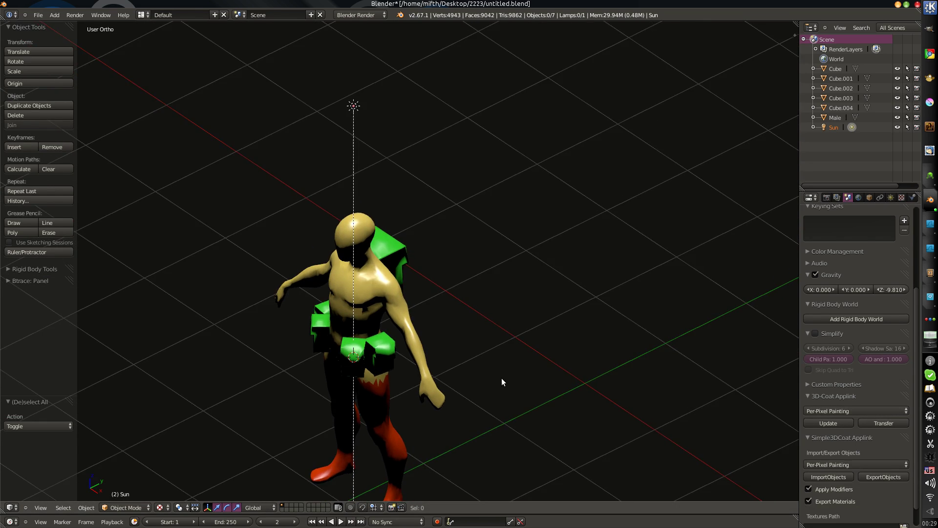
middle_drag(510, 373, 493, 382)
middle_drag(426, 330, 663, 375)
right_click(424, 279)
key(a)
scroll(476, 289, down, 1)
scroll(476, 289, up, 3)
right_click(414, 294)
key(a)
right_click(410, 254)
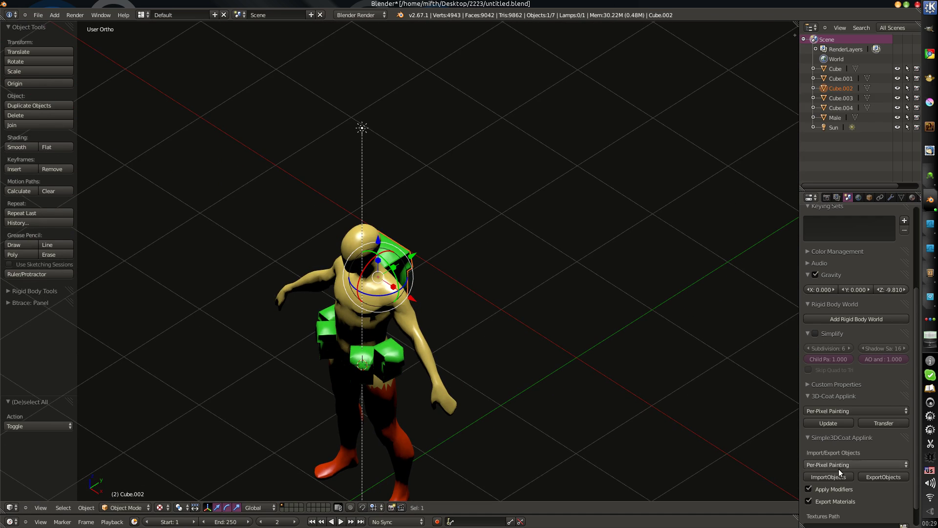
scroll(849, 478, down, 1)
scroll(426, 314, down, 2)
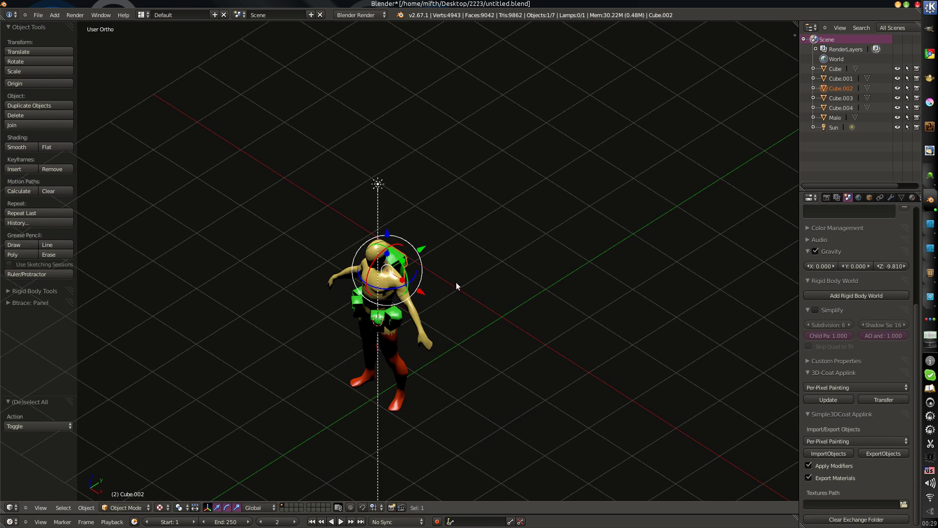
- Delete the Sun lamp above the character
key(a)
right_click(378, 184)
key(x)
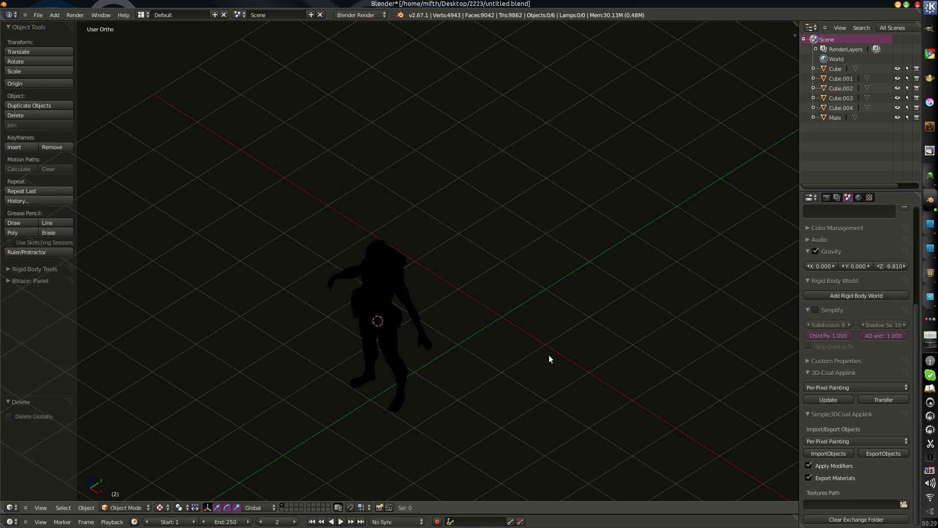
- Set the 3D view's display material mode to Multitexture
key(n)
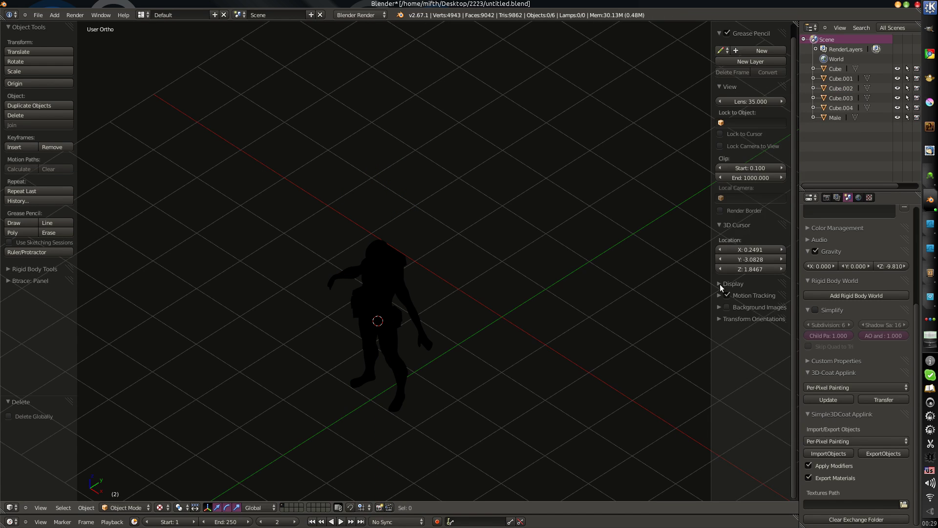
click(720, 283)
click(746, 398)
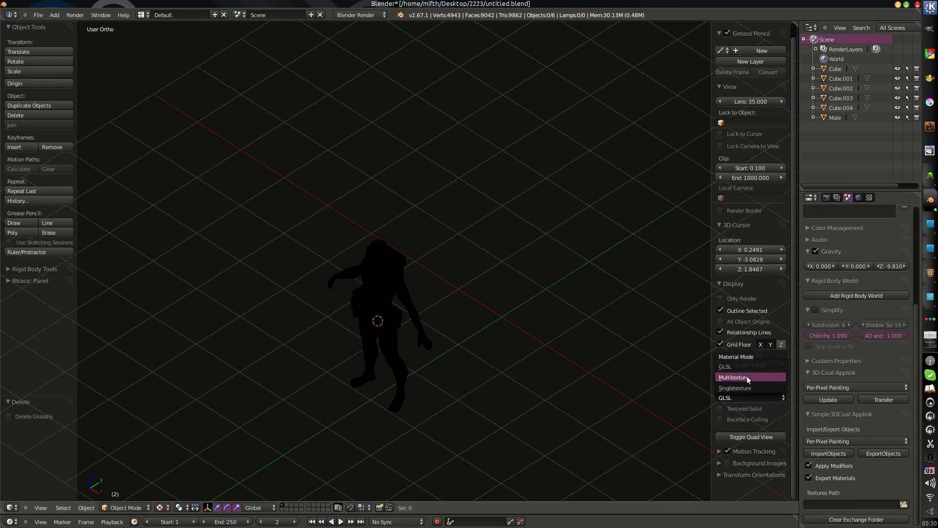
click(746, 376)
key(n)
- Clear the selection and select only the male body
scroll(424, 290, up, 3)
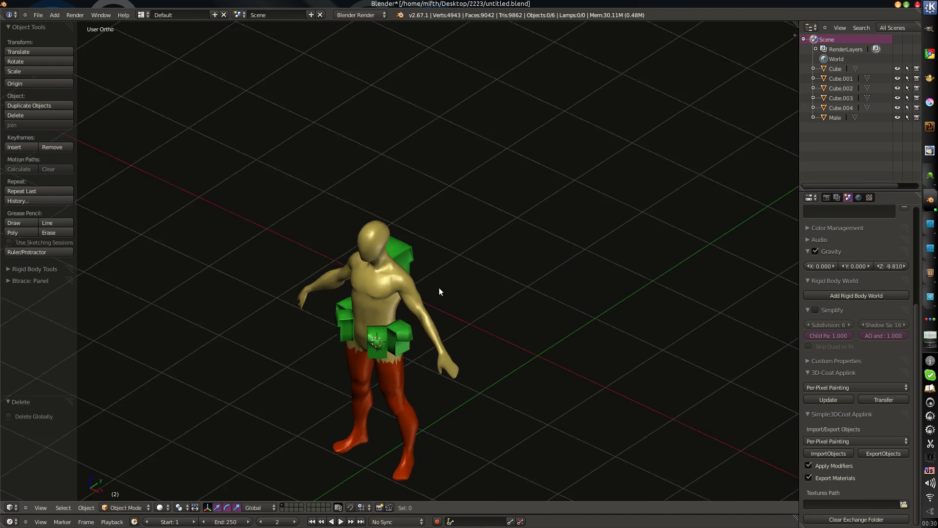
middle_drag(442, 286, 444, 283)
right_click(383, 272)
key(a)
key(a)
key(a)
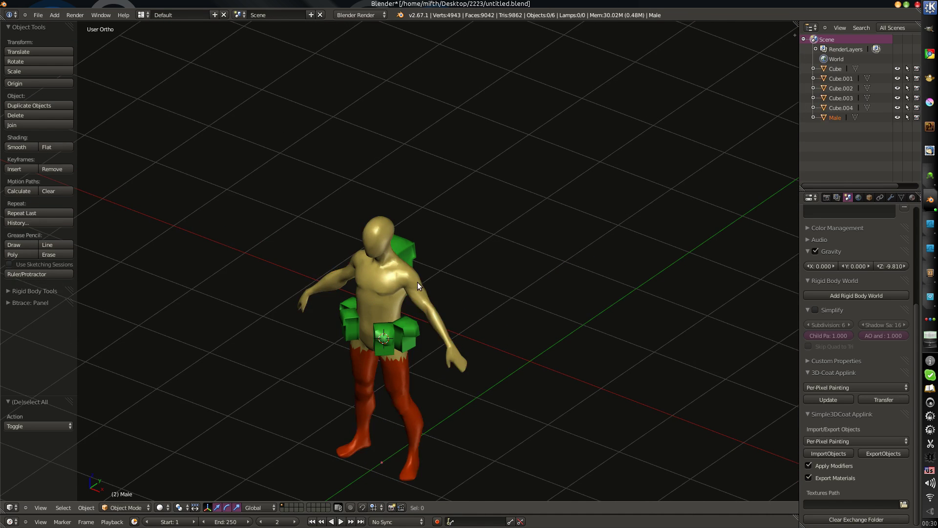
right_click(418, 286)
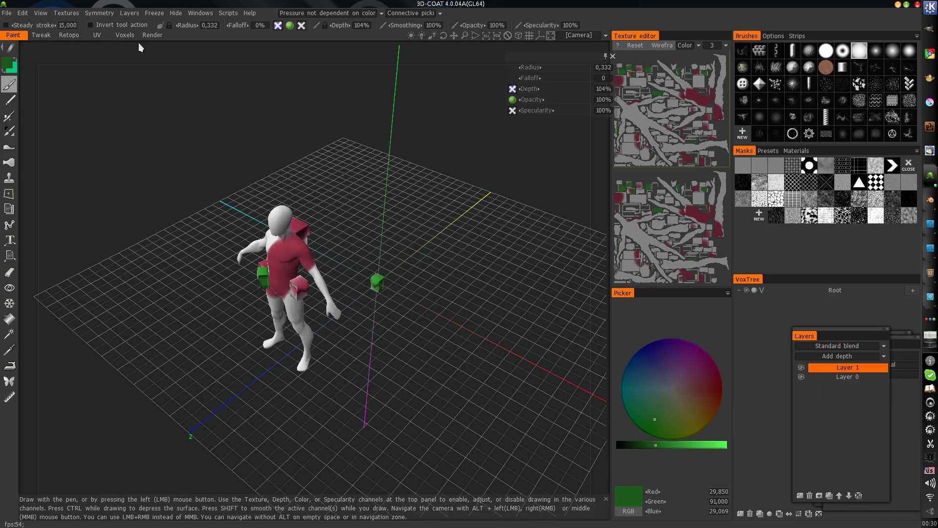
- Switch to 3D-Coat, start a new scene without saving the current one, and dismiss the start screen
click(7, 13)
click(13, 23)
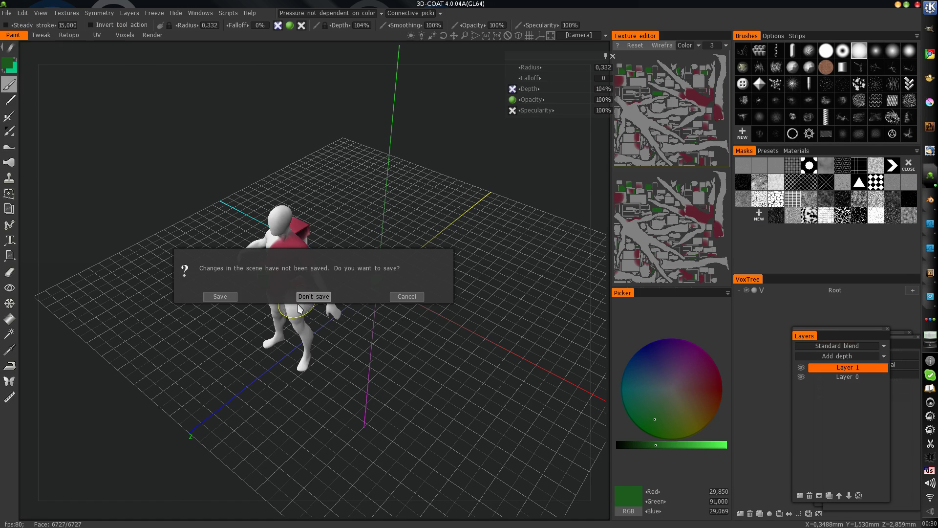
click(313, 297)
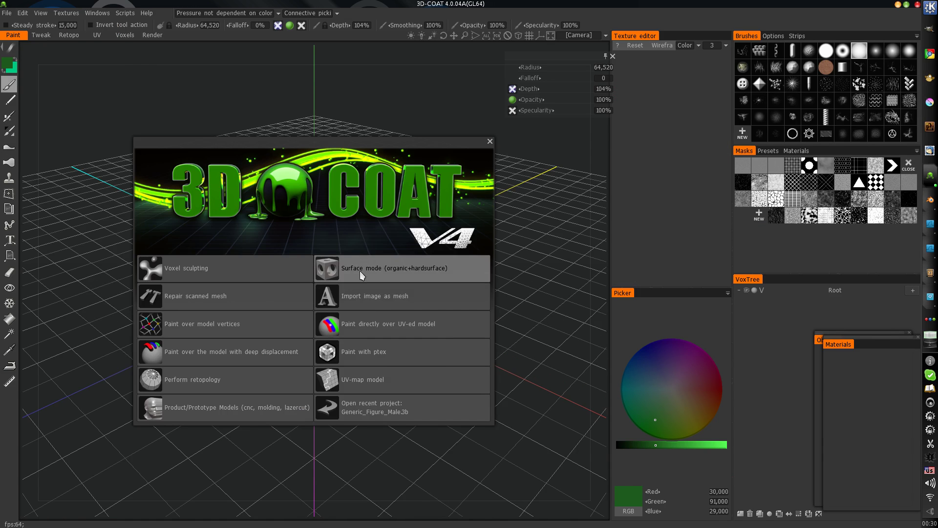
click(490, 142)
drag(464, 206, 387, 321)
- Export the male body from Blender with Simple3DCoat for per-pixel painting and import it in 3D-Coat with auto-mapping, no subdivision and 1024 textures
key(alt+Tab)
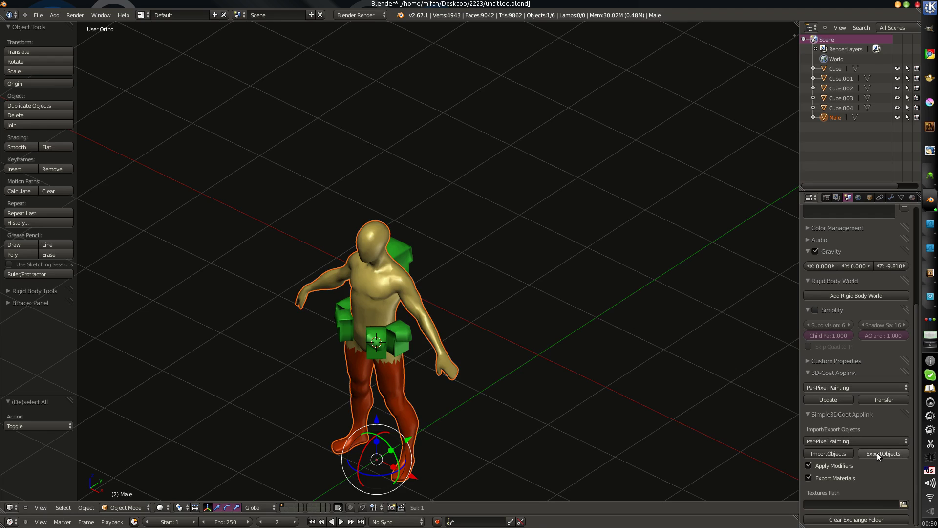
click(878, 453)
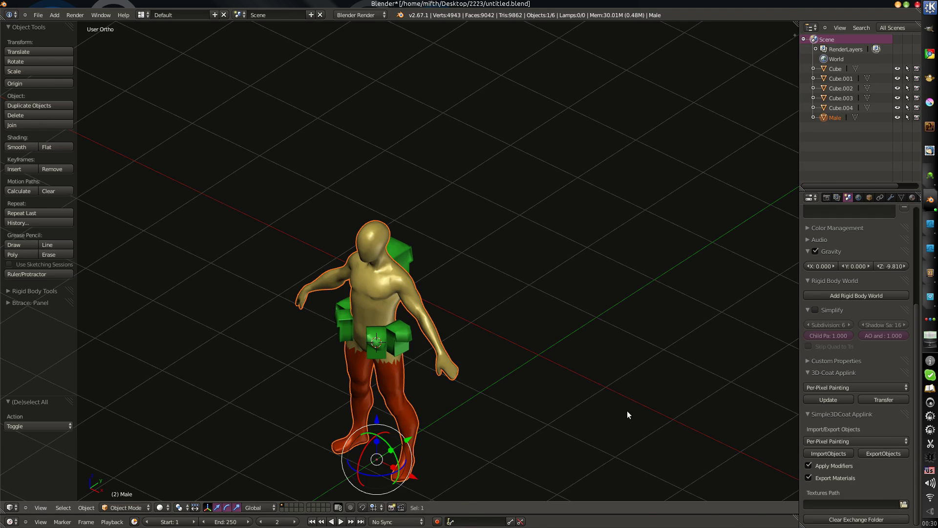
key(alt+Tab)
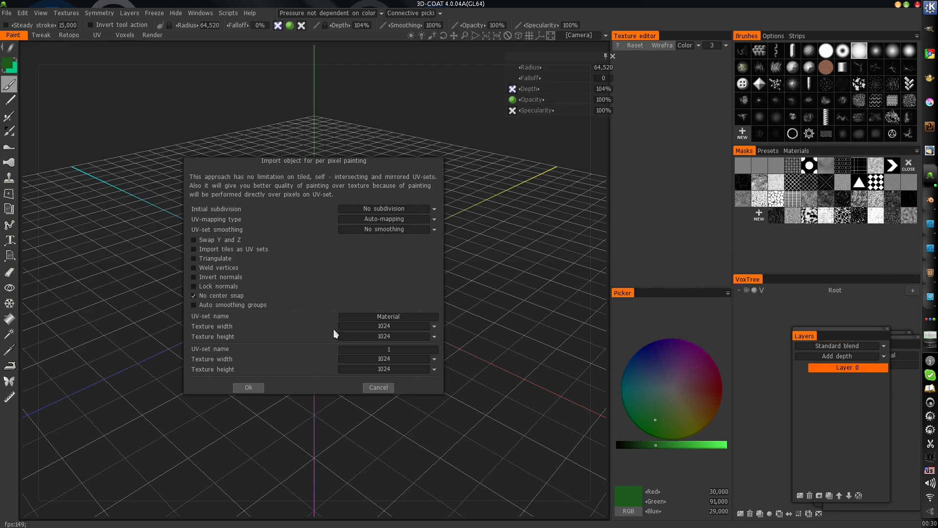
click(249, 387)
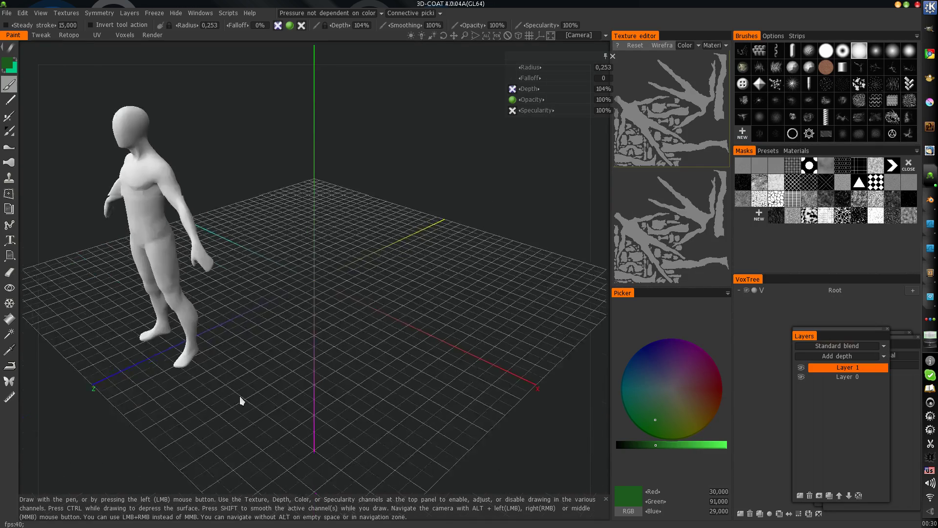
drag(306, 354, 335, 378)
- Switch to Blender, export the front hip box with Simple3DCoat, and merge it into the current 3D-Coat scene with auto-mapping, no subdivision and 1024 textures
key(alt+Tab)
right_click(400, 335)
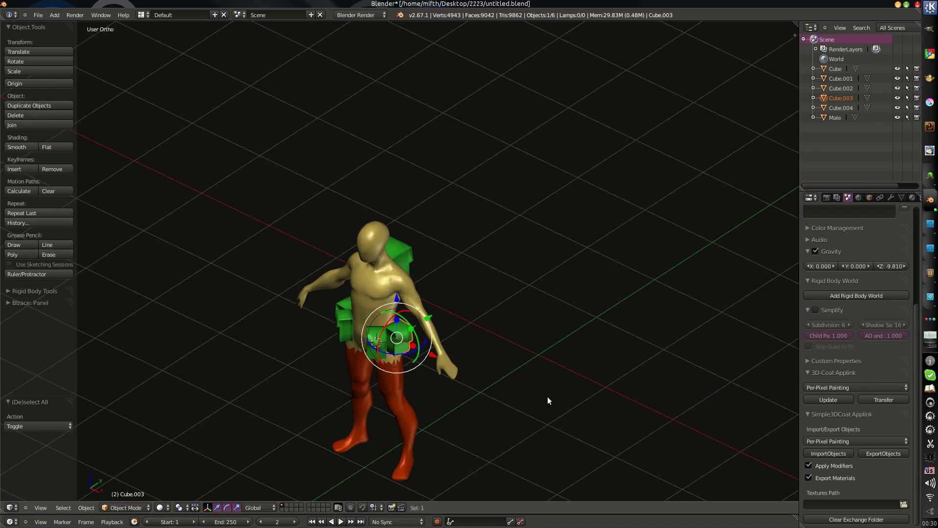
click(899, 453)
click(207, 300)
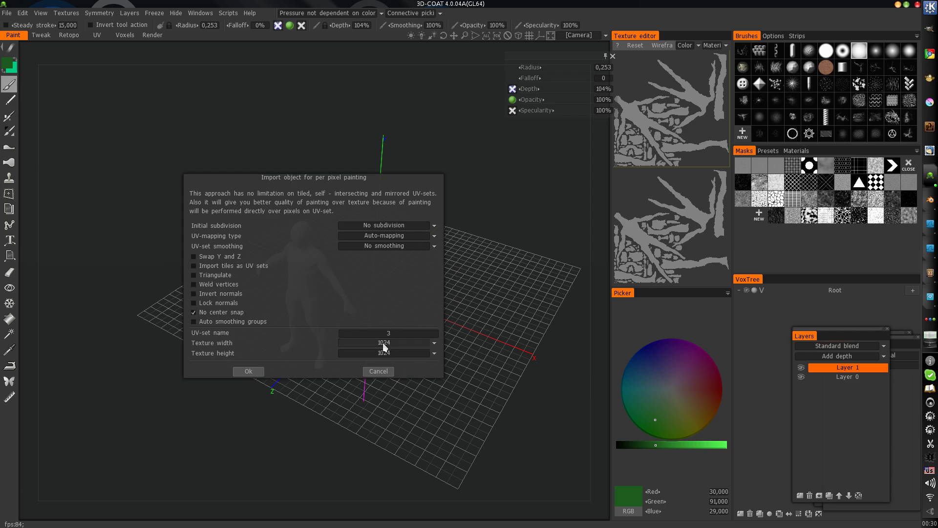
click(248, 371)
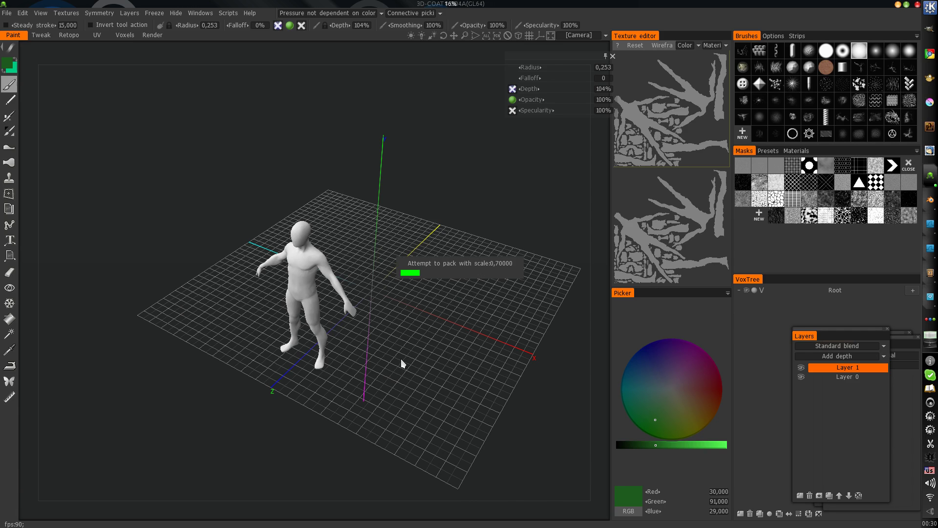
drag(403, 359, 393, 319)
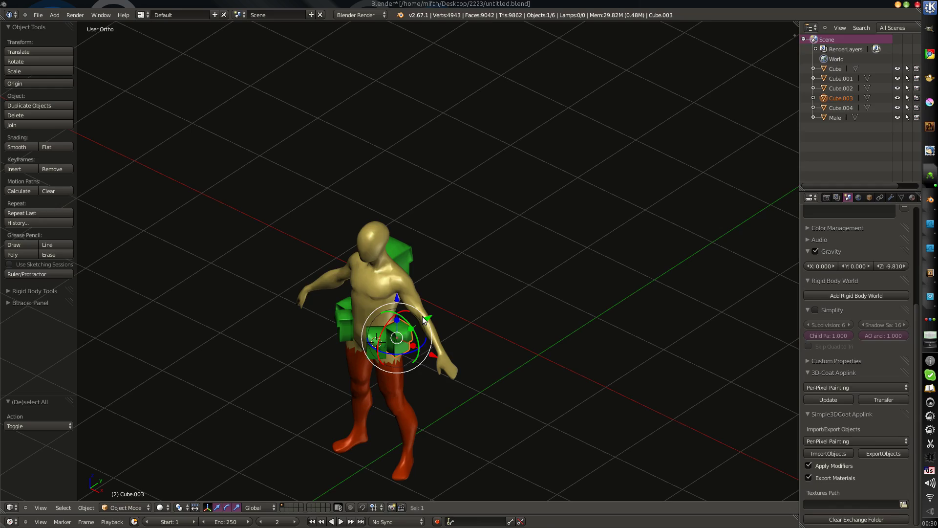
- Clear the selection and select the four remaining boxes around the character's hips and back
key(a)
right_click(381, 341)
shift+right_click(334, 320)
scroll(341, 304, up, 3)
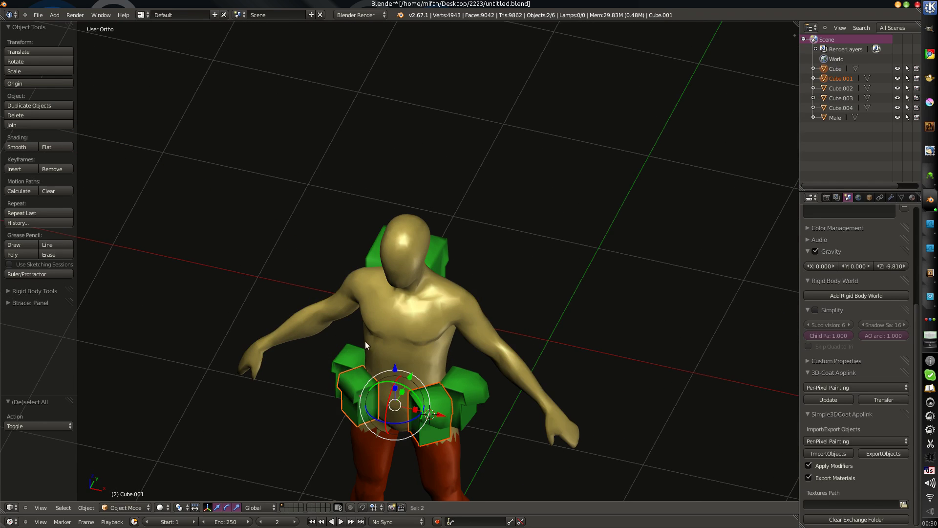
shift+right_click(344, 363)
shift+right_click(437, 256)
middle_drag(534, 286, 525, 283)
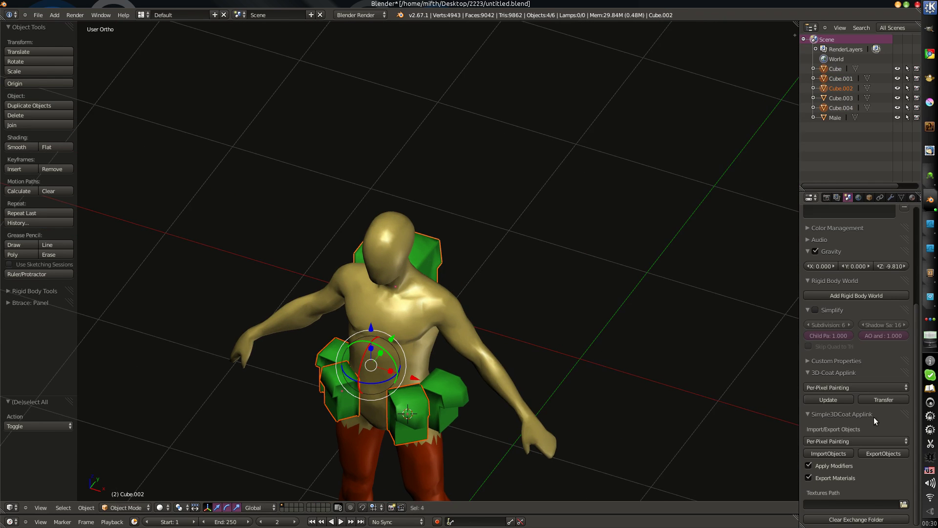
- Export the four selected boxes with Simple3DCoat and merge them into the current 3D-Coat scene
click(878, 450)
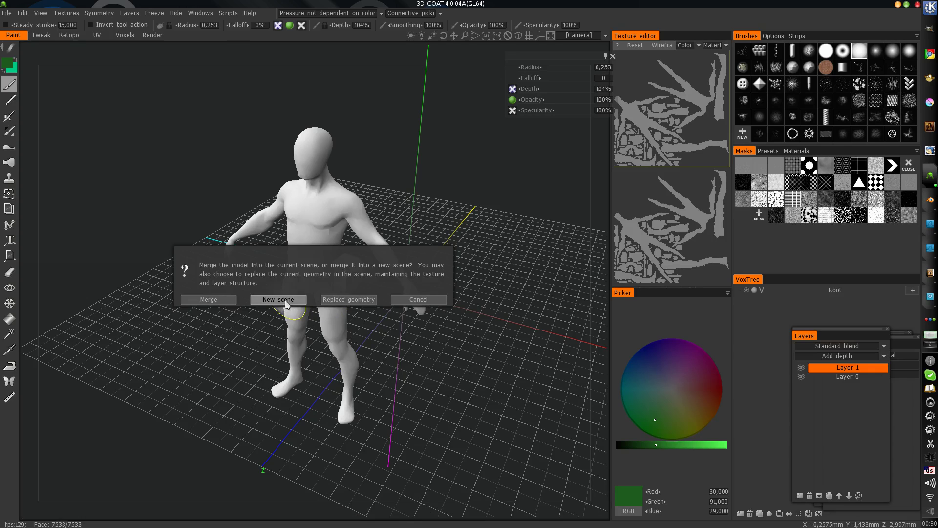
click(228, 301)
click(247, 372)
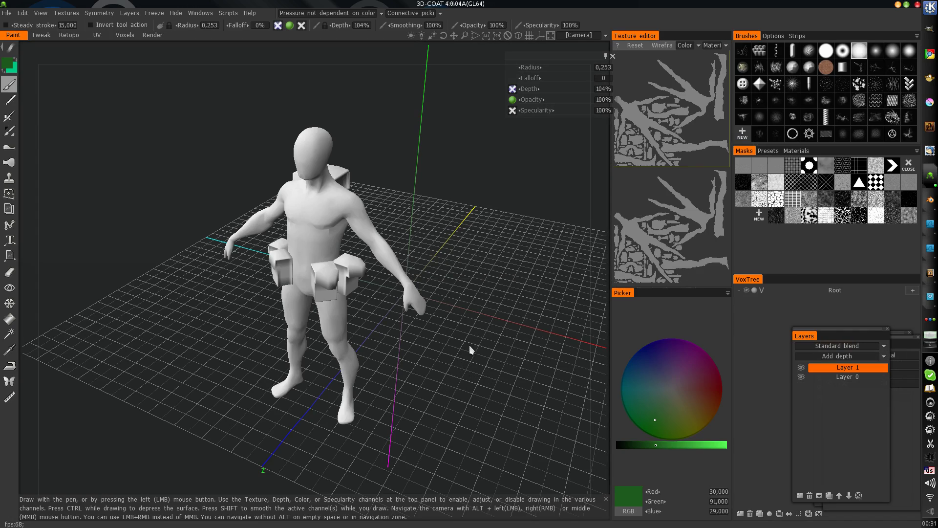
- Send the body and boxes back to the original app as a mid-poly mesh with PNG color textures and padding
drag(468, 347, 334, 372)
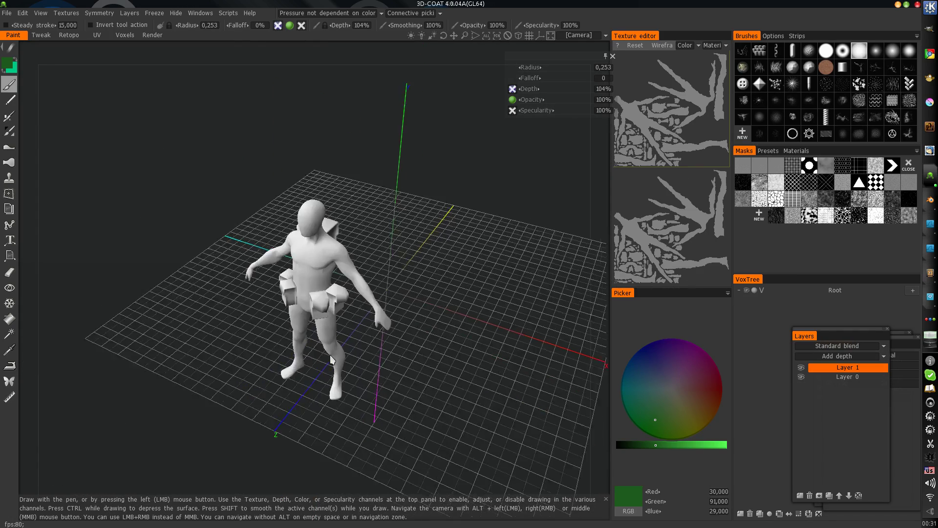
scroll(345, 352, up, 3)
drag(430, 352, 344, 359)
middle_drag(344, 359, 411, 377)
drag(411, 377, 435, 353)
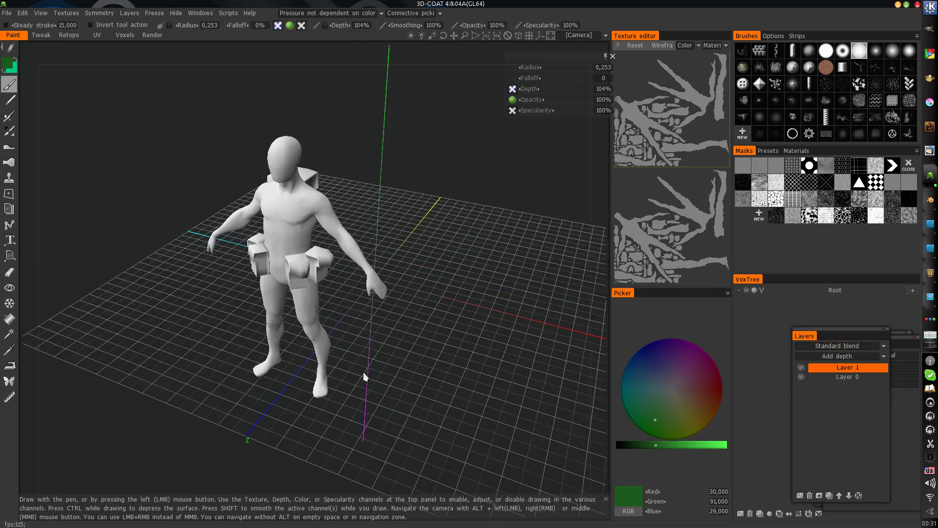
click(3, 14)
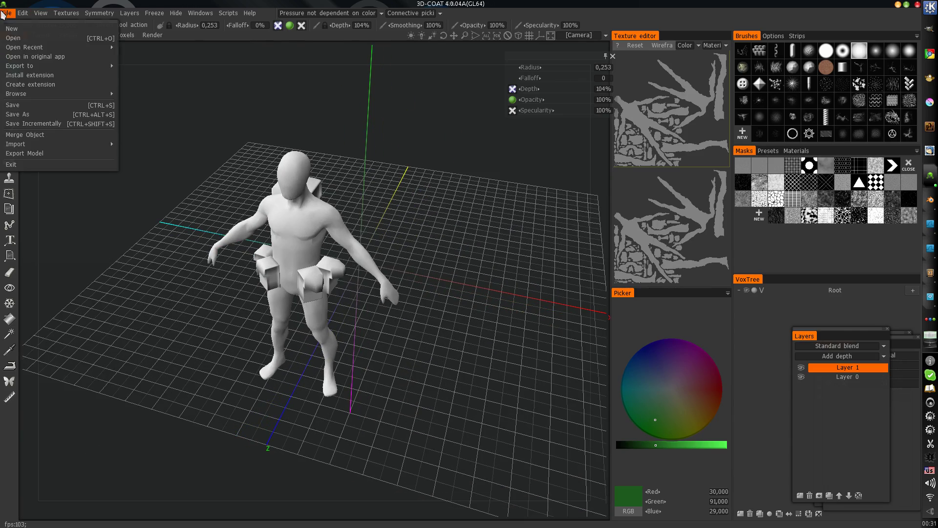
click(36, 55)
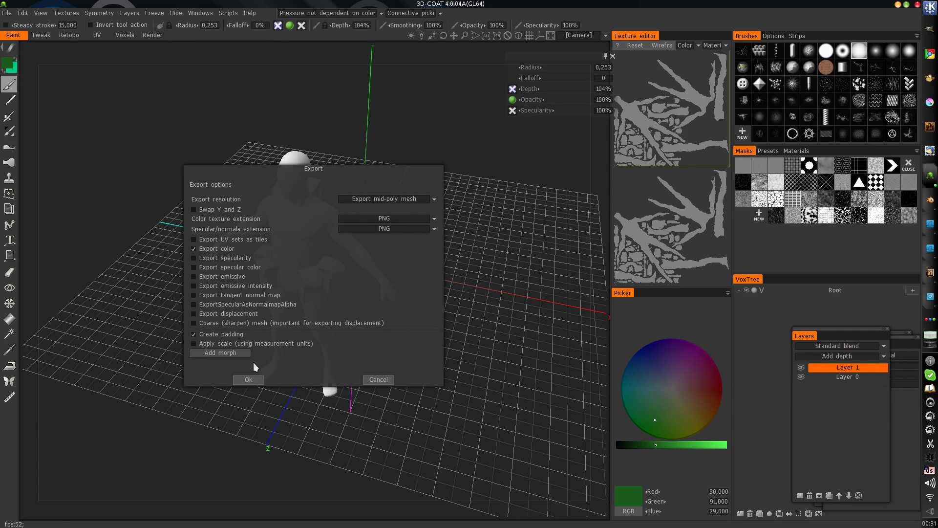
click(248, 380)
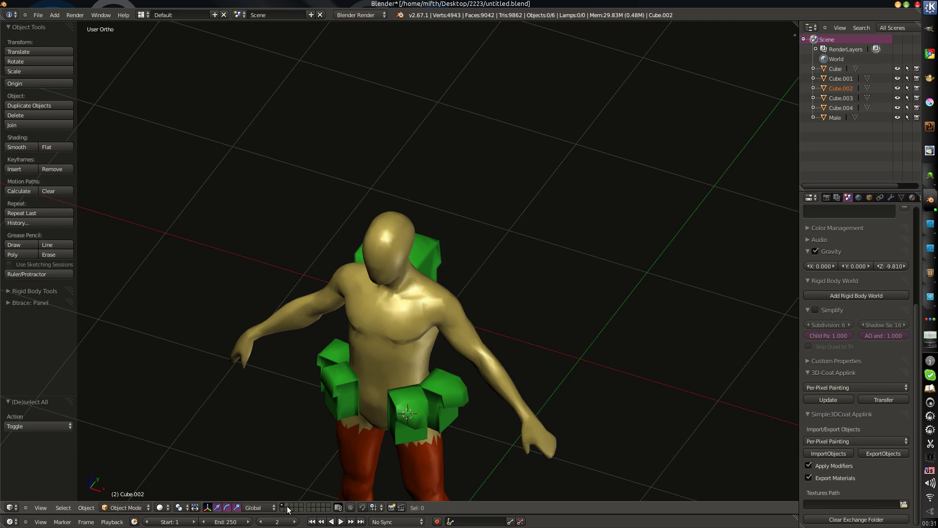
- Import the transferred objects with Simple3DCoat onto Blender's empty second layer and display the 3D view in textured shading
click(288, 509)
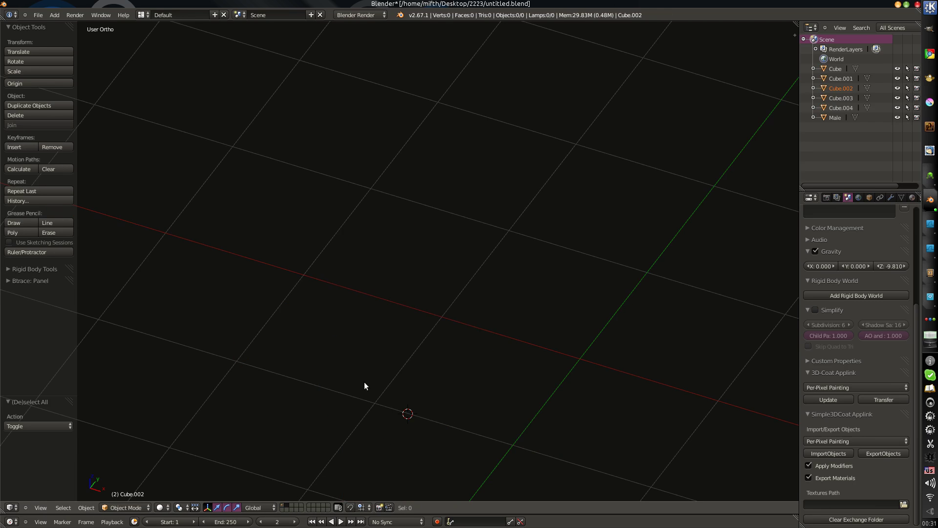
scroll(676, 435, down, 2)
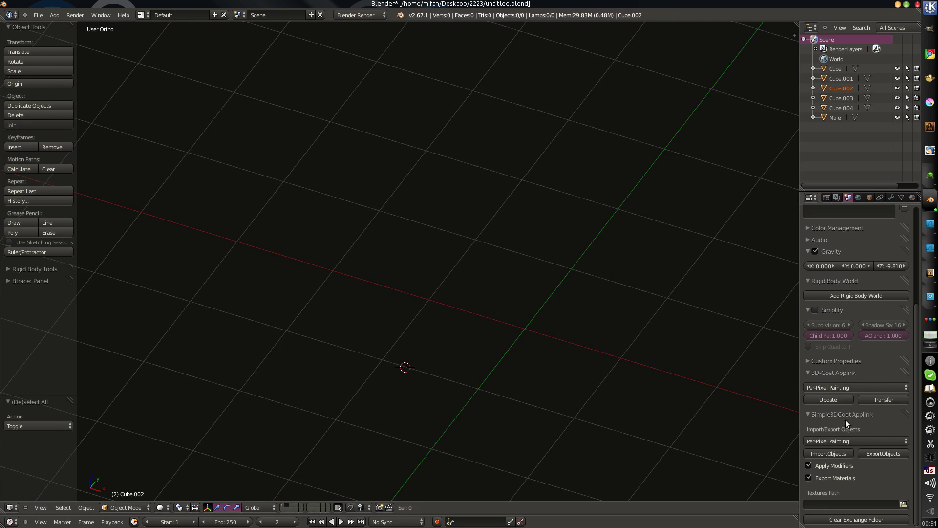
click(828, 454)
mouse_move(497, 329)
middle_down()
mouse_move(459, 339)
mouse_move(452, 359)
middle_up()
scroll(455, 338, up, 6)
key(a)
key(alt+z)
scroll(437, 350, down, 3)
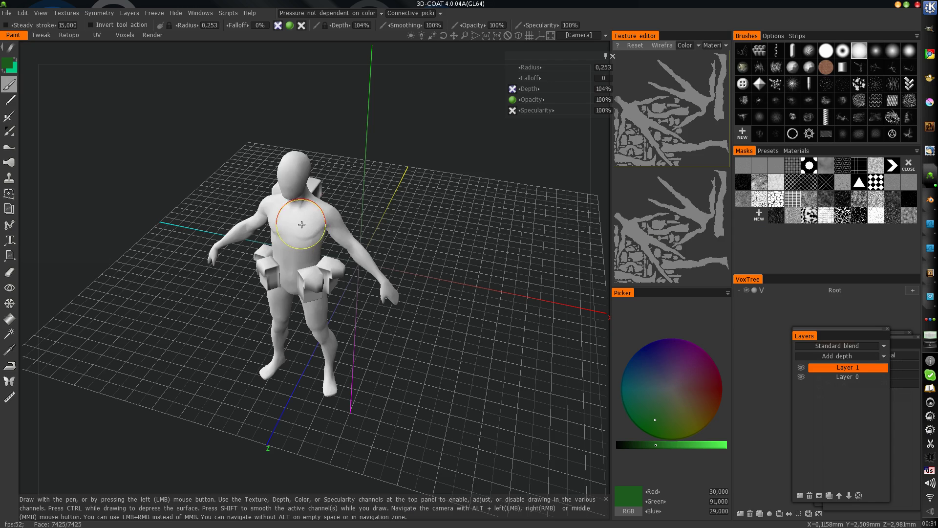
- Enlarge the brush radius to 0,353 and paint green strokes over the character's head, torso and front hip boxes
right_drag(301, 224, 318, 225)
mouse_move(298, 165)
mouse_down()
mouse_move(318, 209)
mouse_move(318, 287)
mouse_move(308, 287)
mouse_up()
mouse_move(253, 269)
mouse_down()
mouse_move(252, 245)
mouse_move(257, 270)
mouse_move(277, 284)
mouse_up()
- Export the painted model to the original app as a mid-poly mesh with PNG color textures
click(6, 15)
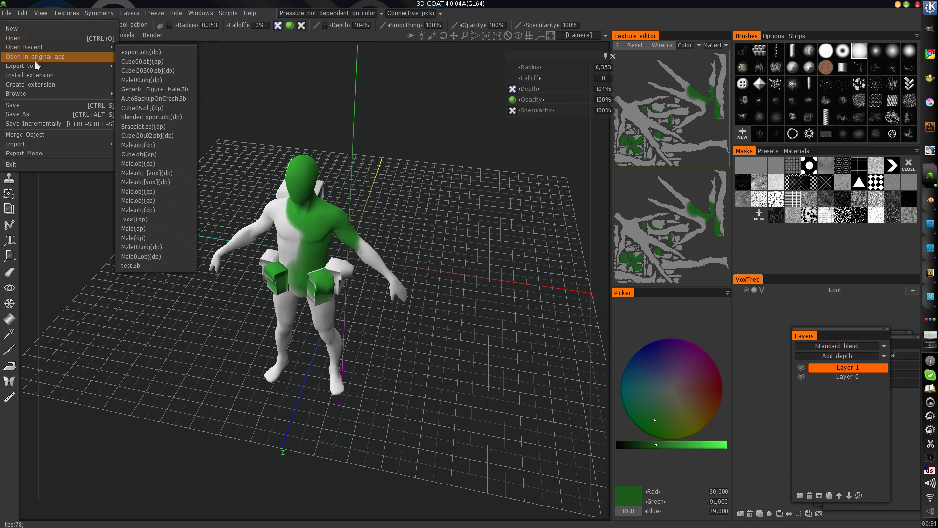
click(37, 56)
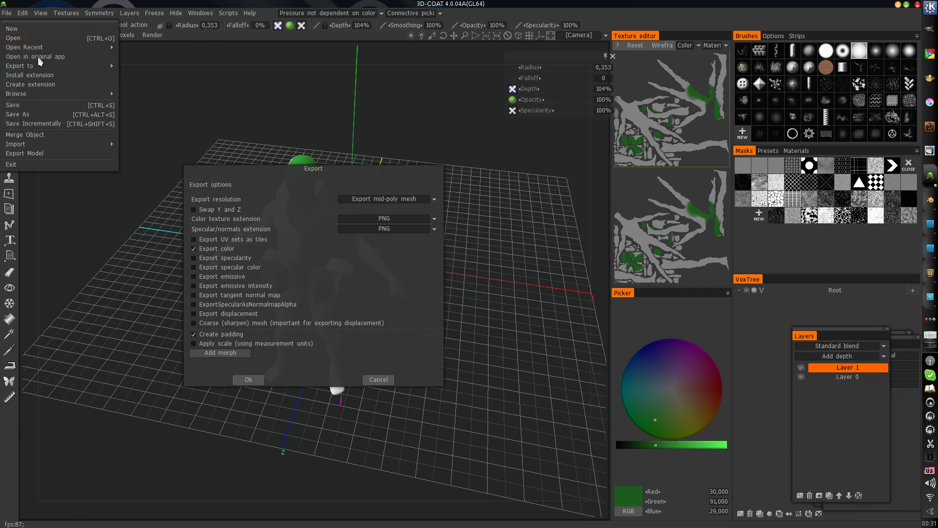
click(253, 379)
- Switch to Blender and delete all the previously imported objects on the second layer
key(alt+Tab)
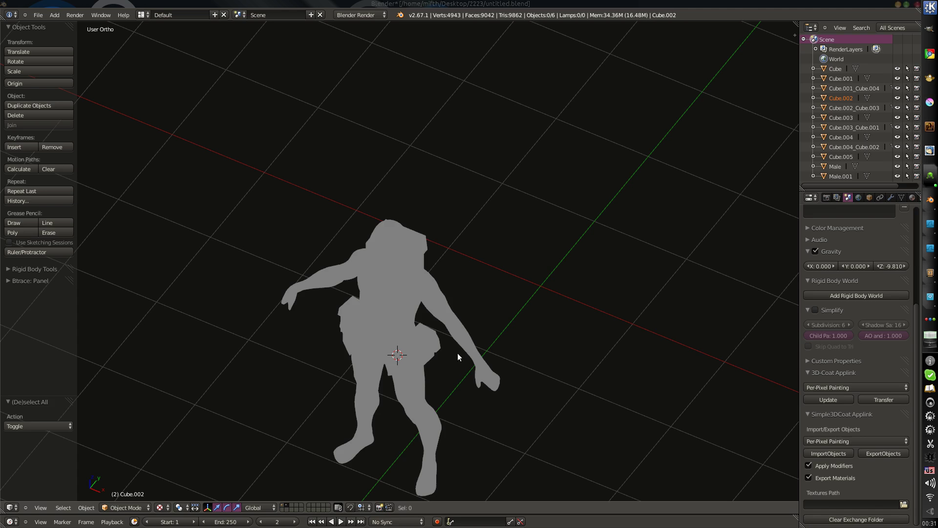
key(a)
key(x)
click(428, 412)
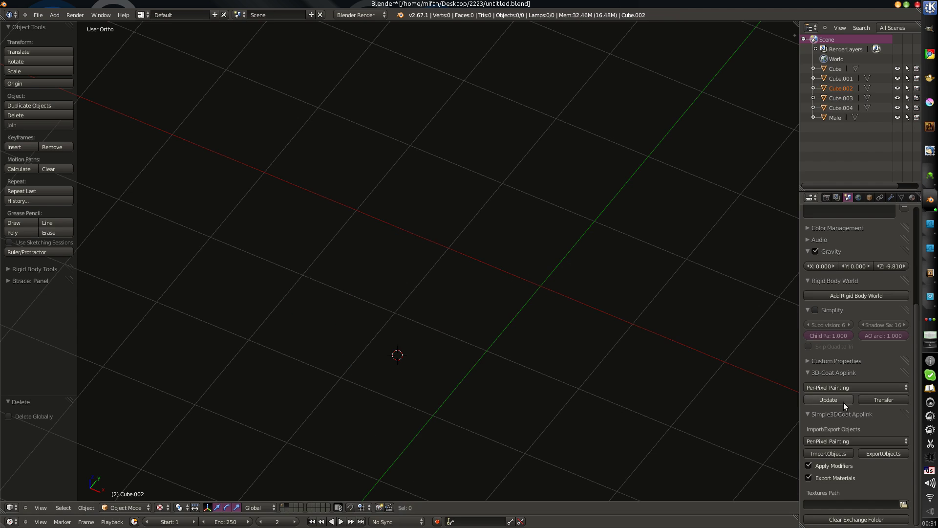
- Import the painted body and boxes with Simple3DCoat and clear the selection
click(828, 454)
key(a)
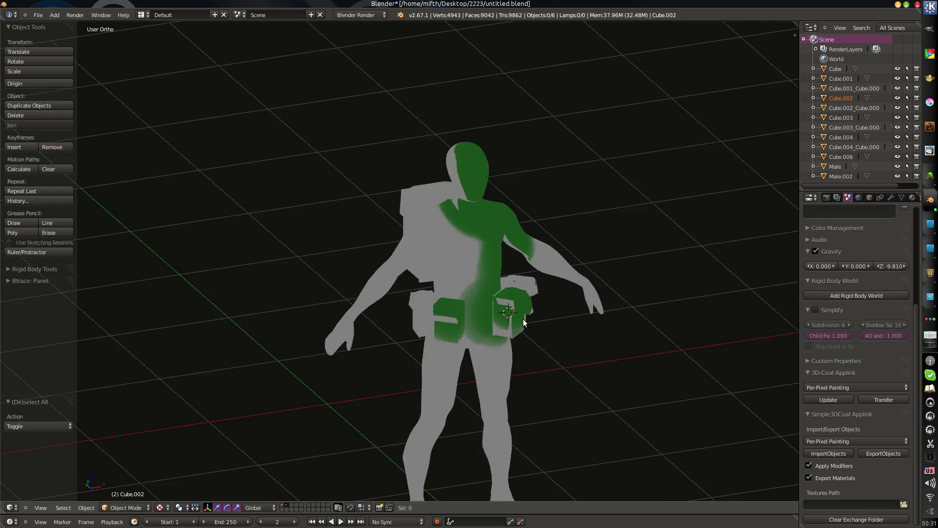
middle_drag(523, 323, 421, 274)
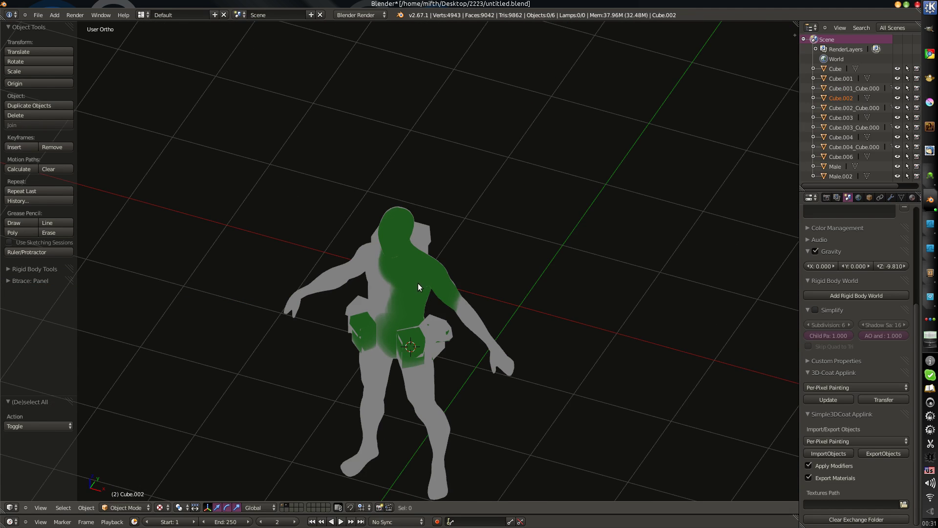
- Examine the painted textures and pivot positions of the imported body and front hip boxes, selecting each in turn
right_click(418, 283)
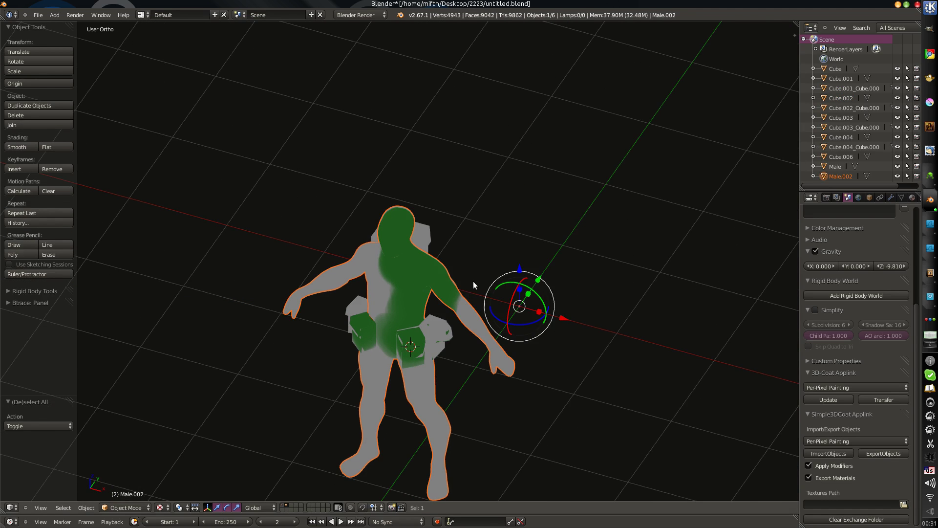
middle_drag(473, 281, 464, 296)
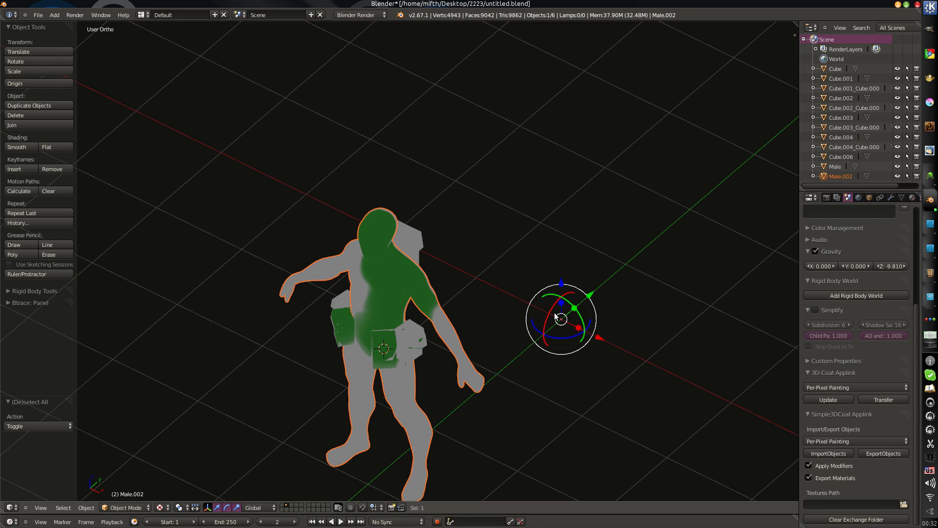
middle_drag(554, 317, 537, 320)
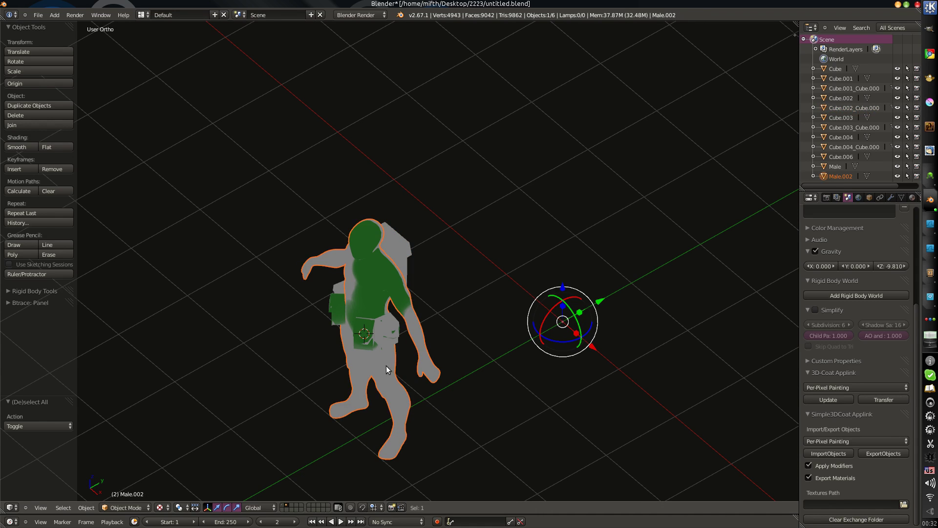
middle_drag(389, 336, 420, 364)
right_click(362, 318)
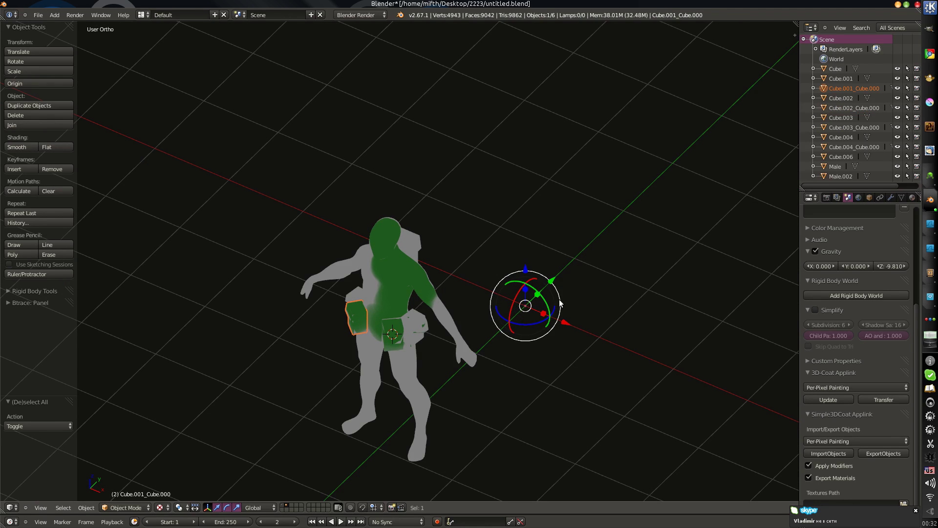
right_click(391, 330)
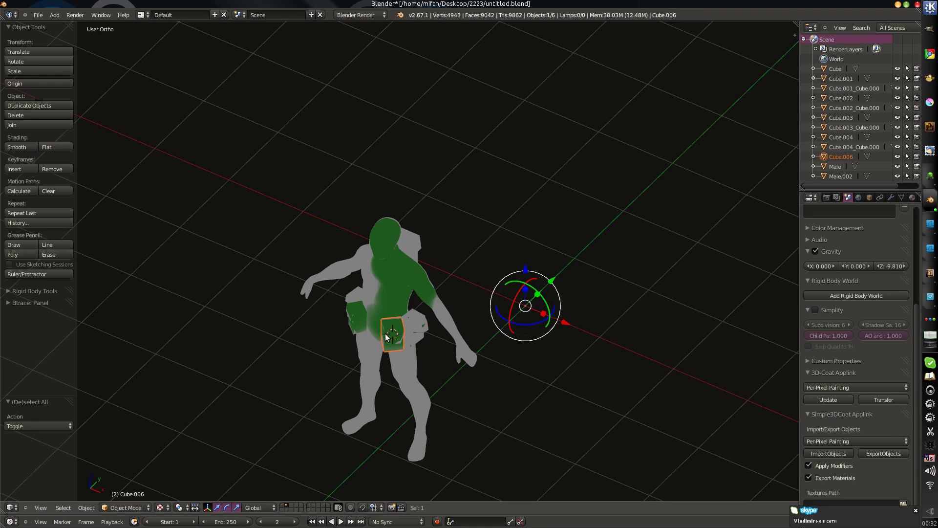
middle_drag(386, 339, 394, 336)
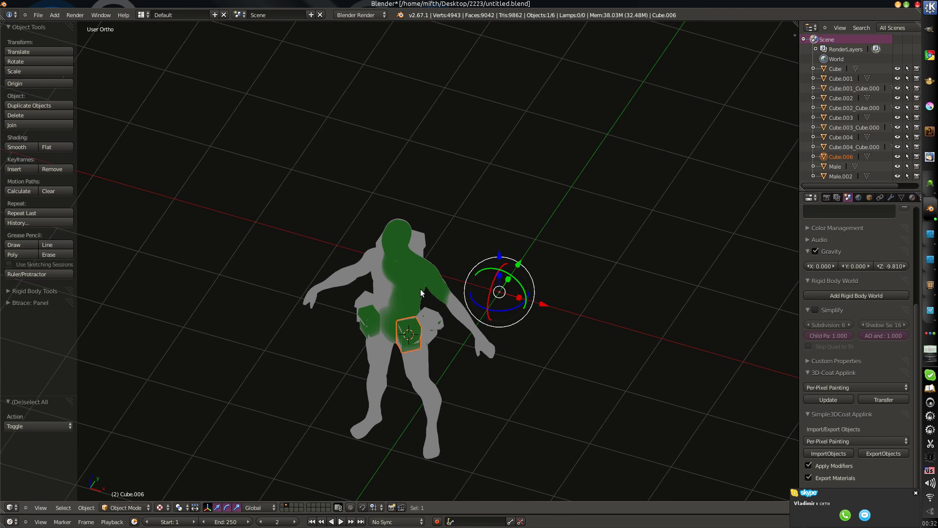
middle_drag(418, 317, 518, 325)
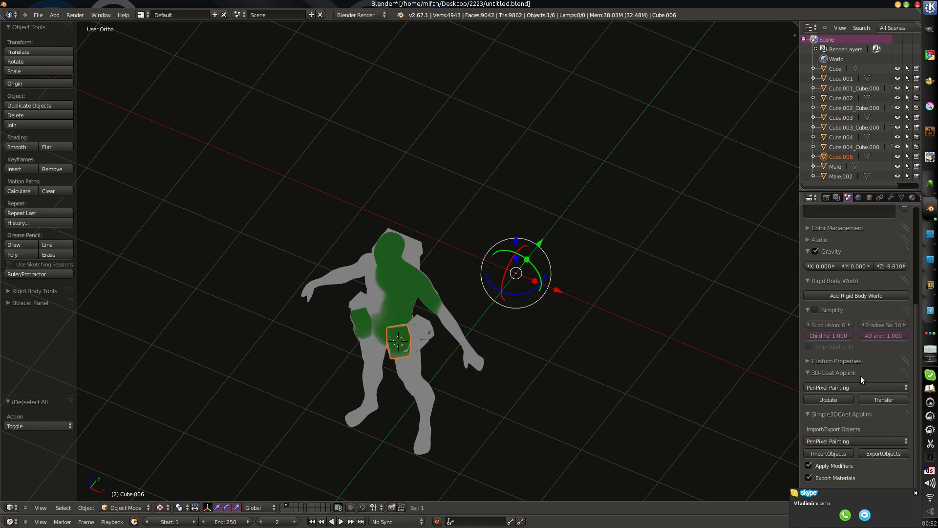
- Dismiss the Skype notification and browse to Desktop/2223 for the Simple3DCoat textures path
click(916, 493)
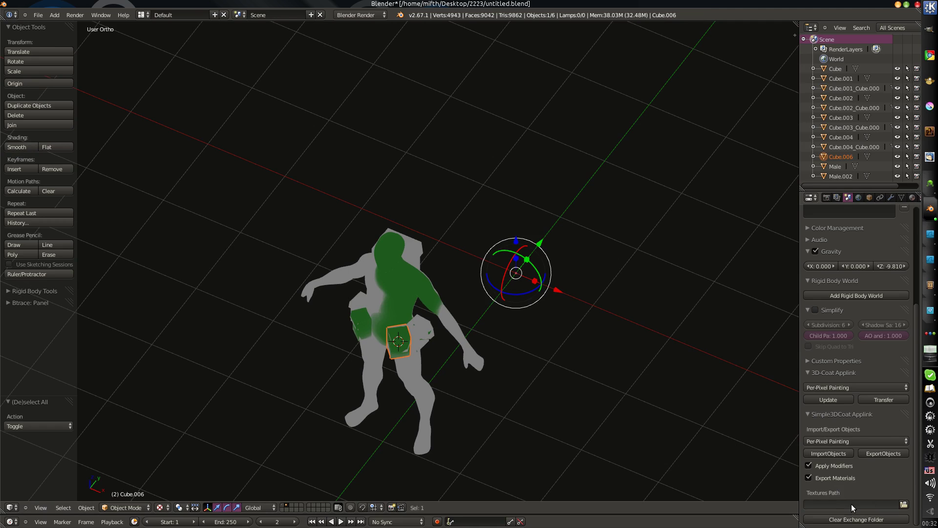
click(908, 506)
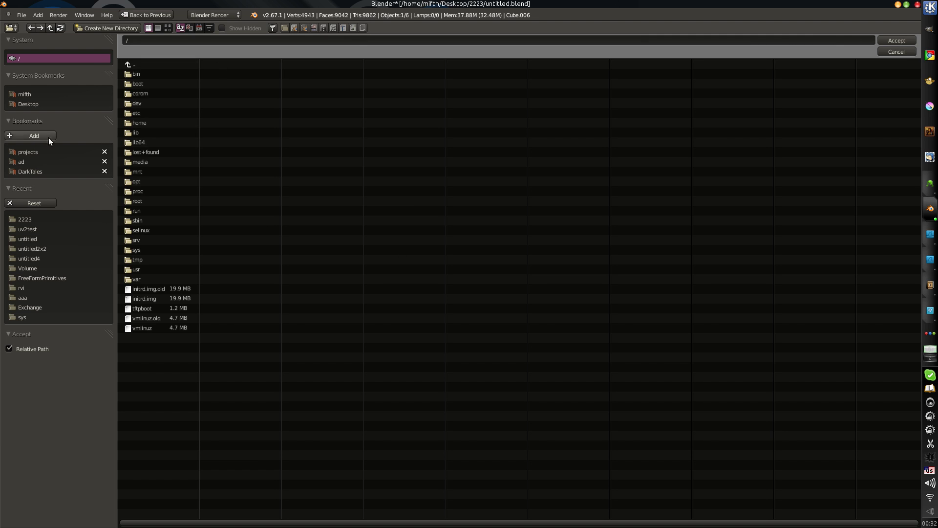
click(35, 102)
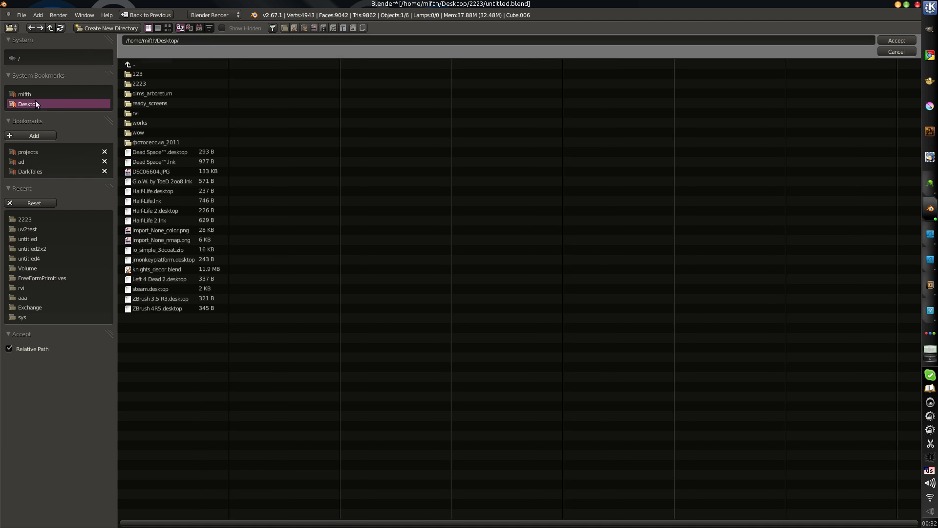
click(153, 82)
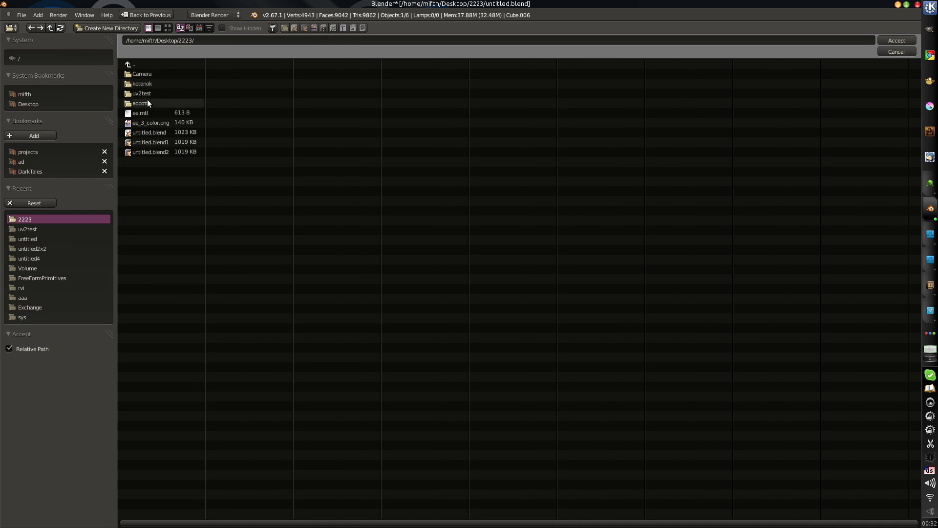
- Create a new folder named "textures" inside 2223 and open it
key(i)
click(319, 103)
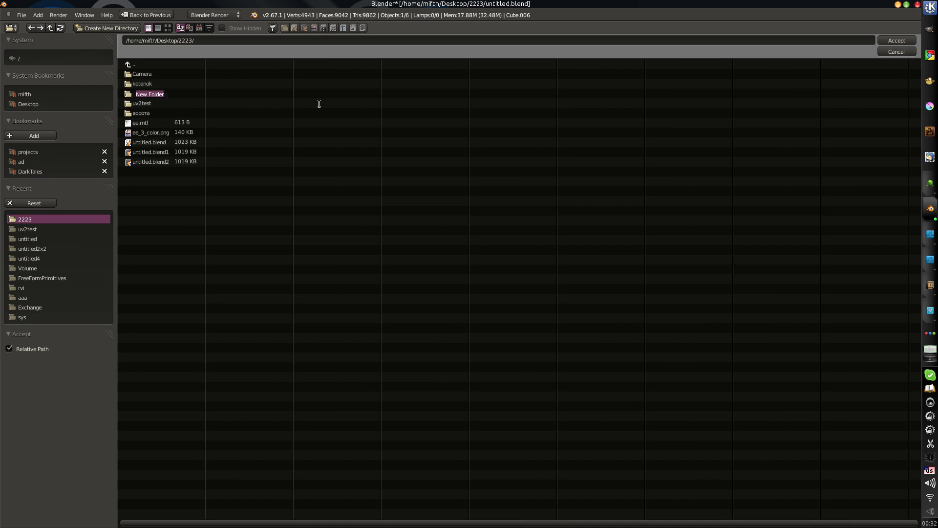
text(textures)
key(Return)
click(138, 93)
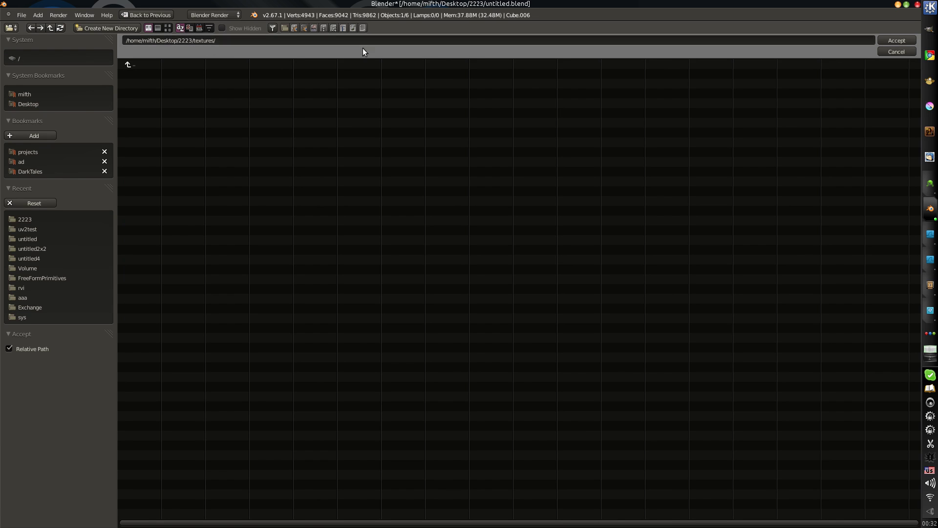
- Accept the textures folder as the Simple3DCoat textures path and delete all the imported painted objects
click(898, 40)
key(a)
key(a)
key(x)
click(514, 380)
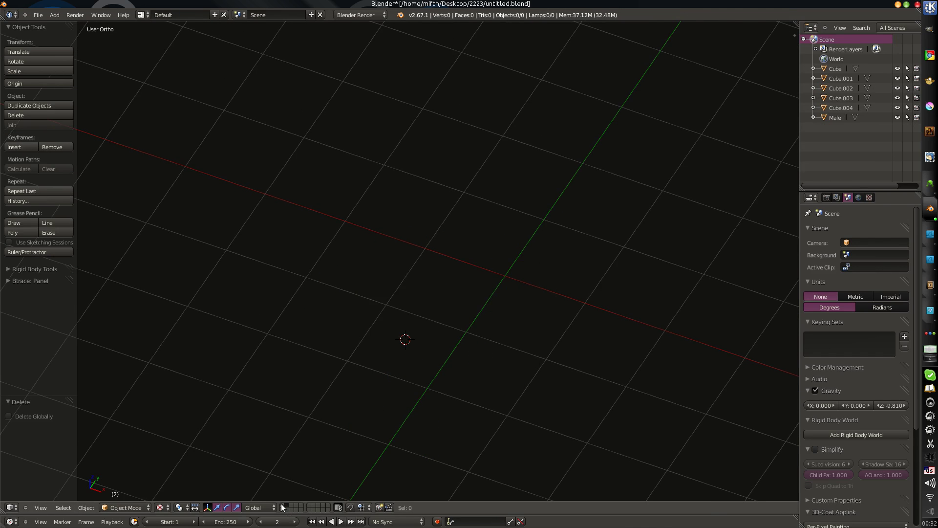
- Show the first layer and select the original body and all its boxes
click(283, 505)
scroll(420, 395, down, 3)
key(a)
- Switch to 3D-Coat, start a new scene without saving the changes and dismiss the startup window
key(alt+Tab)
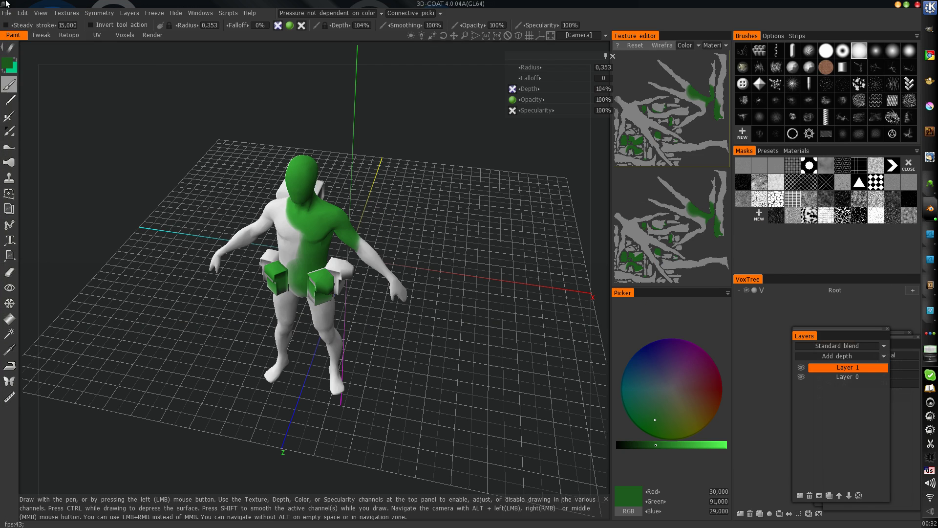
click(7, 12)
click(27, 39)
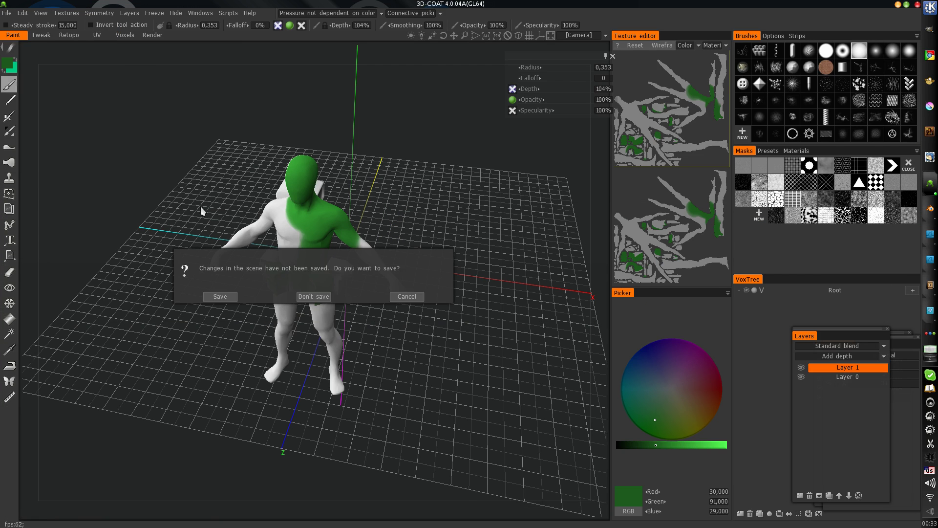
click(317, 298)
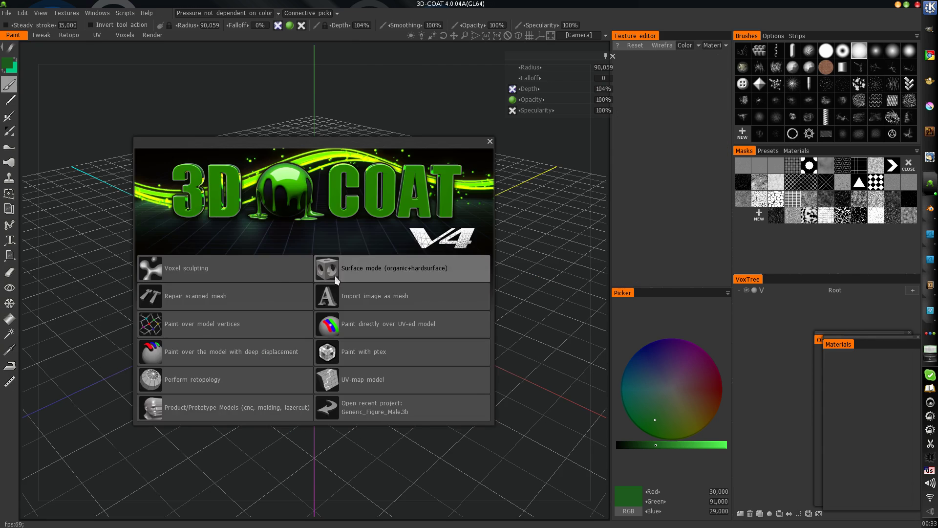
click(337, 275)
click(505, 183)
- Switch to Blender and set the Simple3DCoat textures path to the absolute Desktop/2223/textures folder, with Relative Path turned off
key(alt+Tab)
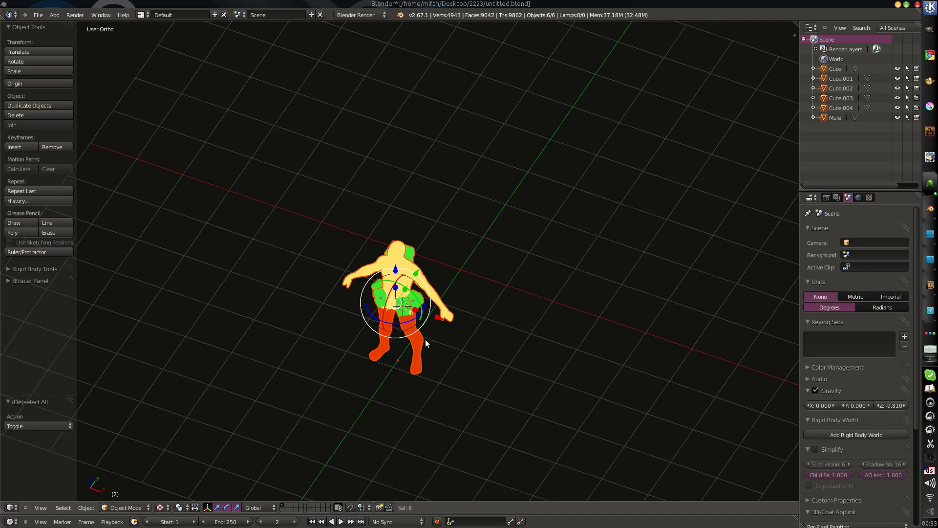
middle_drag(454, 354, 459, 355)
scroll(459, 355, down, 2)
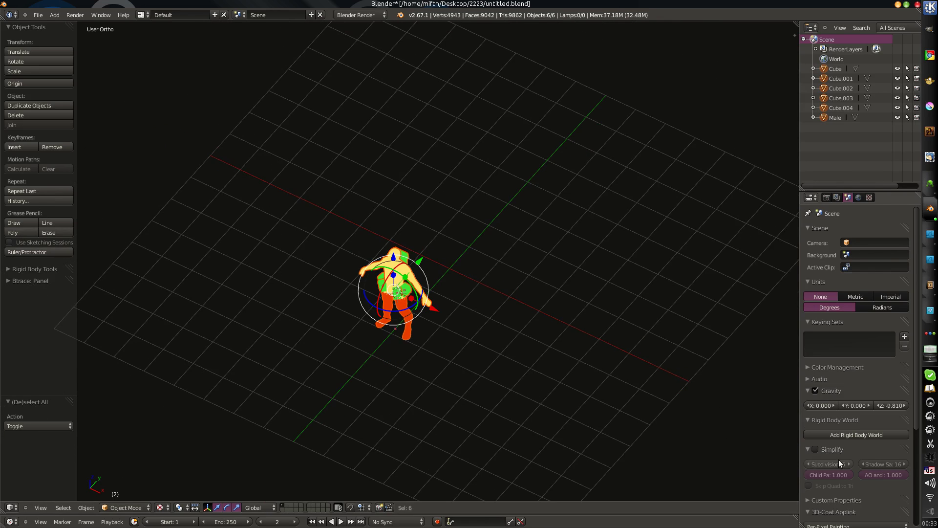
scroll(838, 459, down, 5)
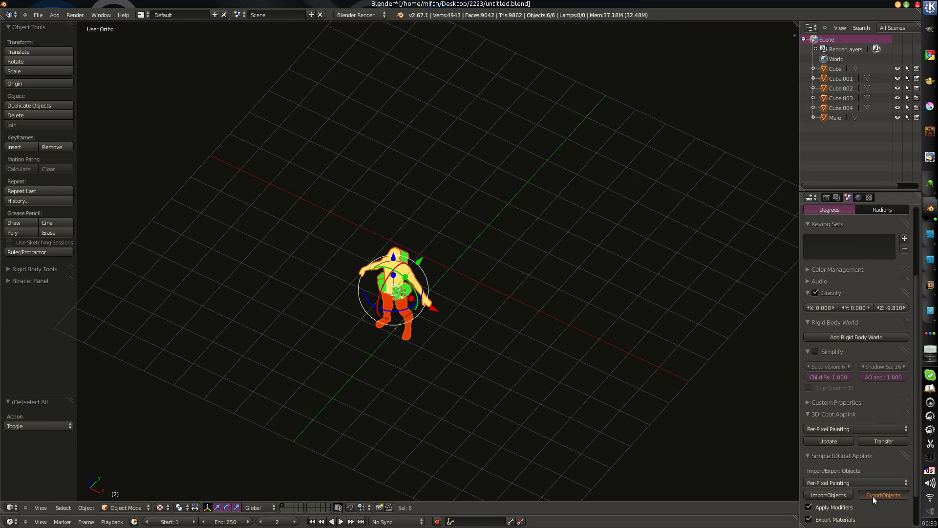
scroll(876, 494, down, 2)
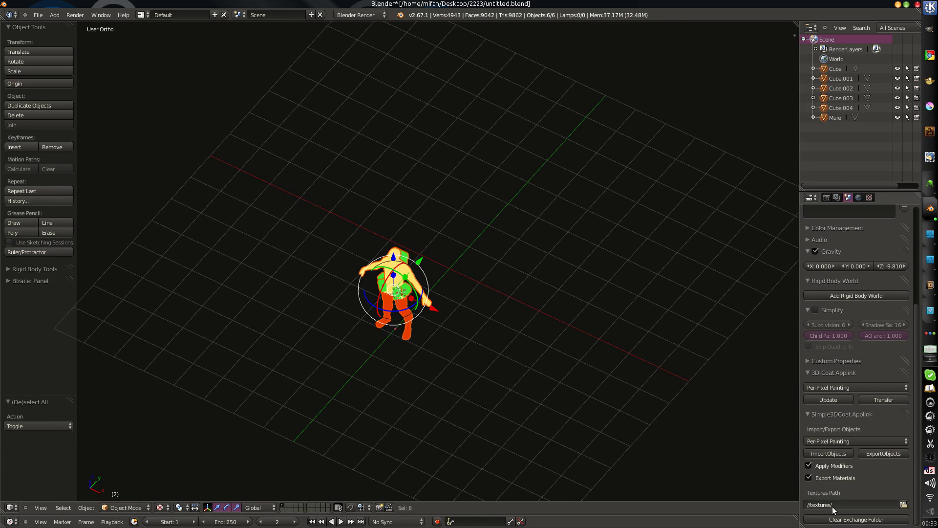
click(904, 504)
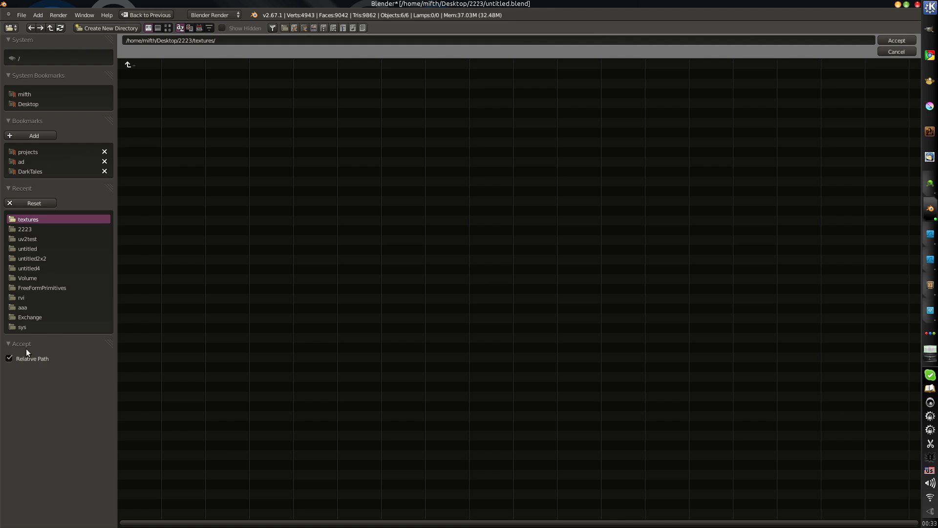
click(884, 41)
scroll(867, 499, down, 3)
scroll(868, 501, down, 1)
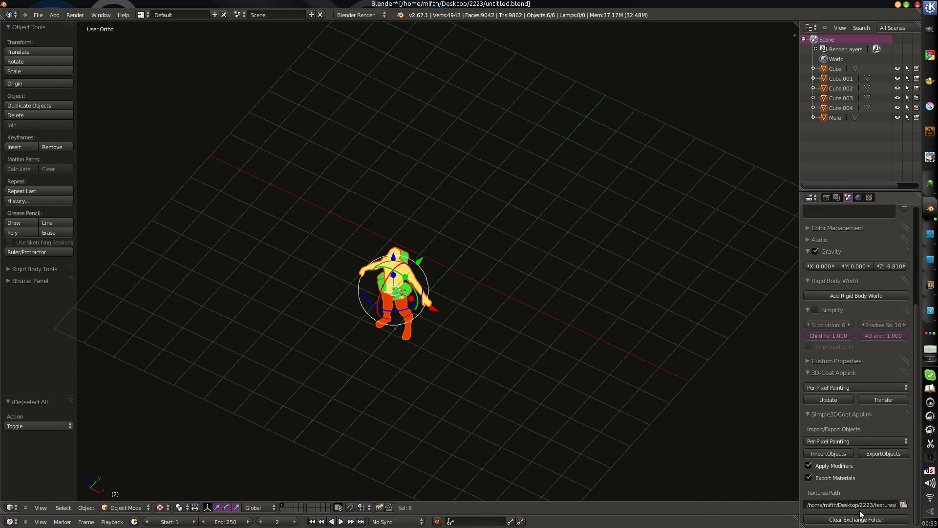
- Cancel the open import in 3D-Coat, export the selected objects again for Per-Pixel Painting and accept the import with default settings
key(alt+Tab)
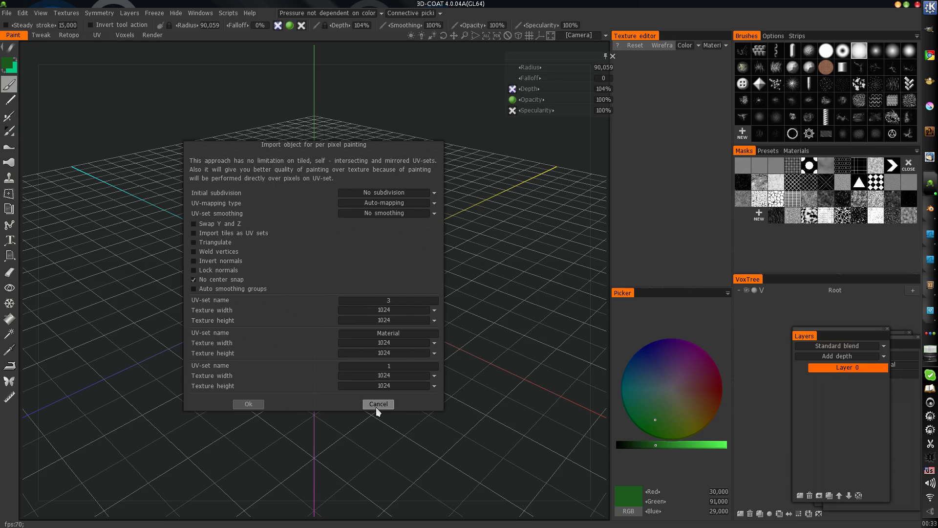
click(377, 405)
key(alt+Tab)
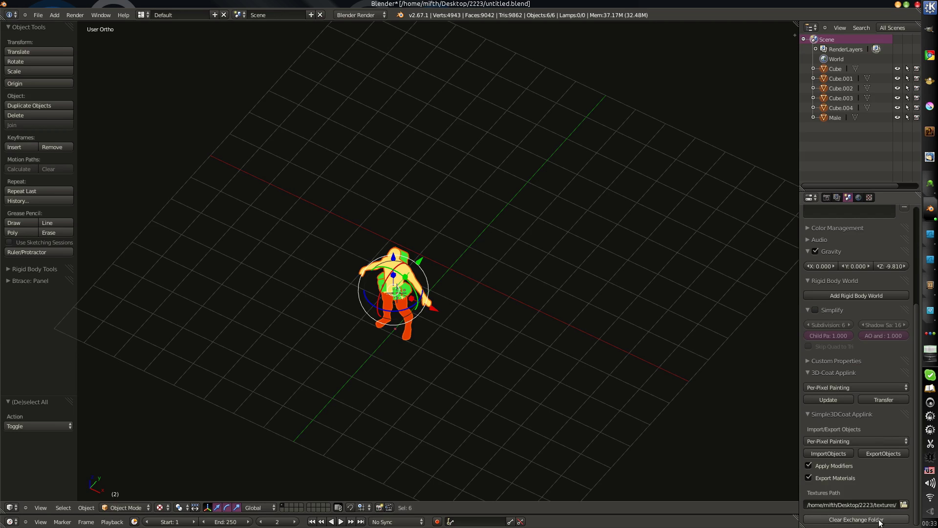
click(897, 455)
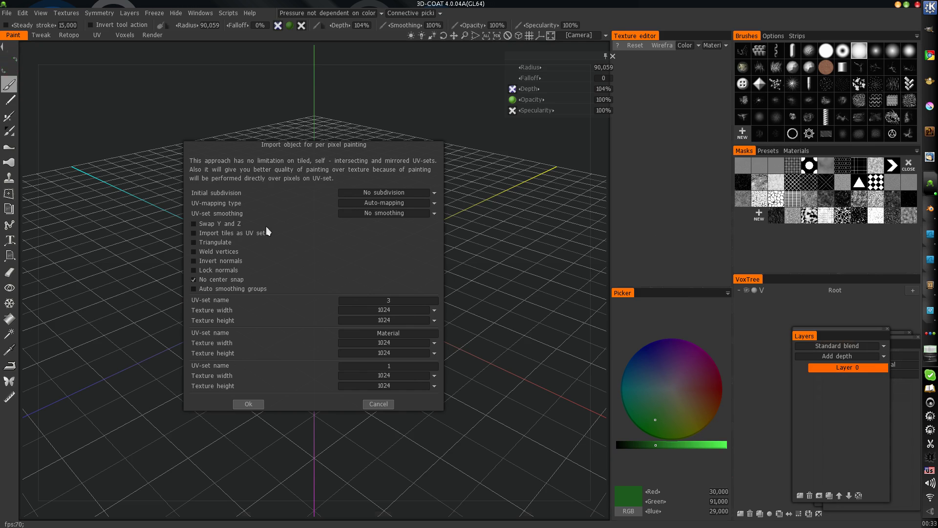
click(250, 403)
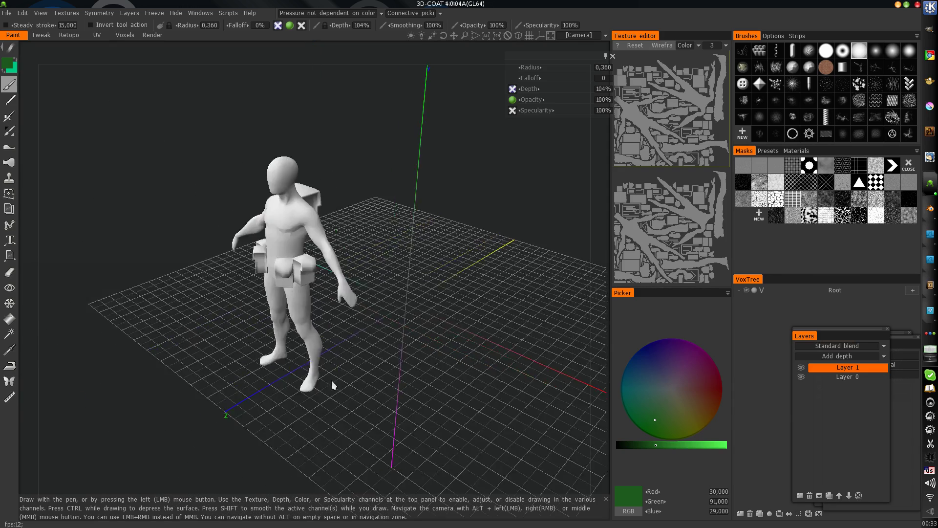
- Paint areas of the character and boxes green, and paint the head, shoulders, arm and legs dark yellow
drag(332, 381, 360, 413)
mouse_move(353, 284)
mouse_down()
mouse_move(345, 266)
mouse_move(376, 260)
mouse_move(397, 293)
mouse_up()
mouse_move(658, 405)
mouse_down()
mouse_move(697, 398)
mouse_move(699, 428)
mouse_up()
mouse_move(348, 263)
mouse_down()
mouse_move(336, 230)
mouse_move(288, 293)
mouse_up()
mouse_move(262, 345)
mouse_down()
mouse_move(242, 337)
mouse_move(311, 345)
mouse_move(381, 294)
mouse_move(354, 341)
mouse_move(309, 368)
mouse_up()
alt+drag(296, 332, 274, 317)
- Send the painted model back to its original application and clear the object selection in Blender
click(7, 13)
mouse_move(25, 54)
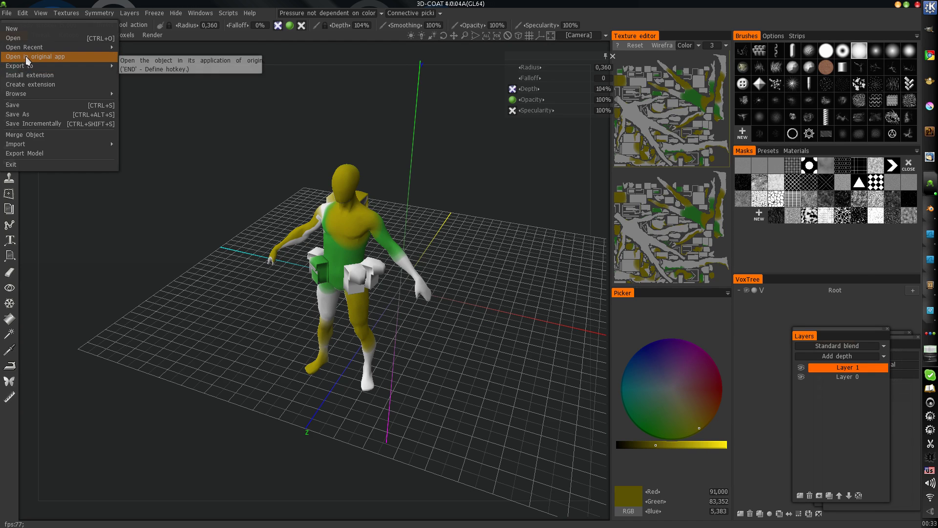
click(25, 57)
click(256, 380)
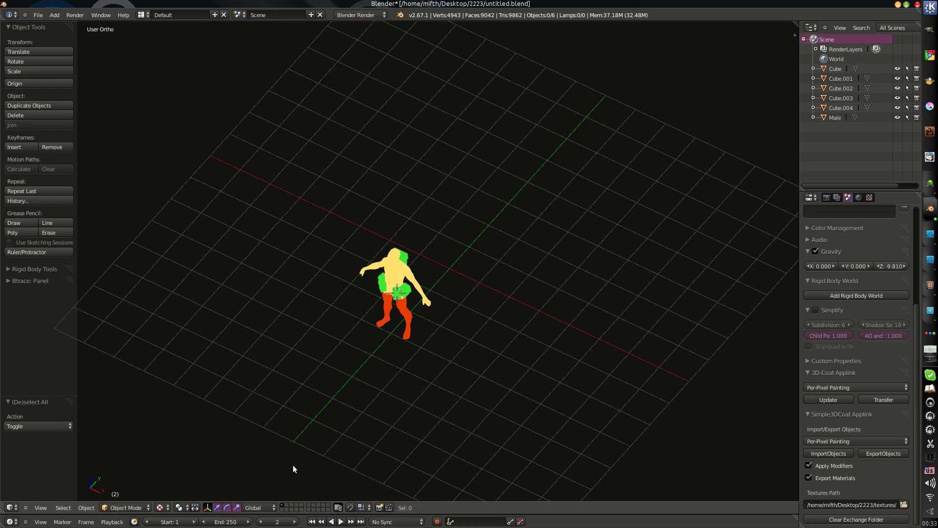
- Import the painted objects with Simple3DCoat onto the second layer, check the body's textures and clear the selection
click(287, 506)
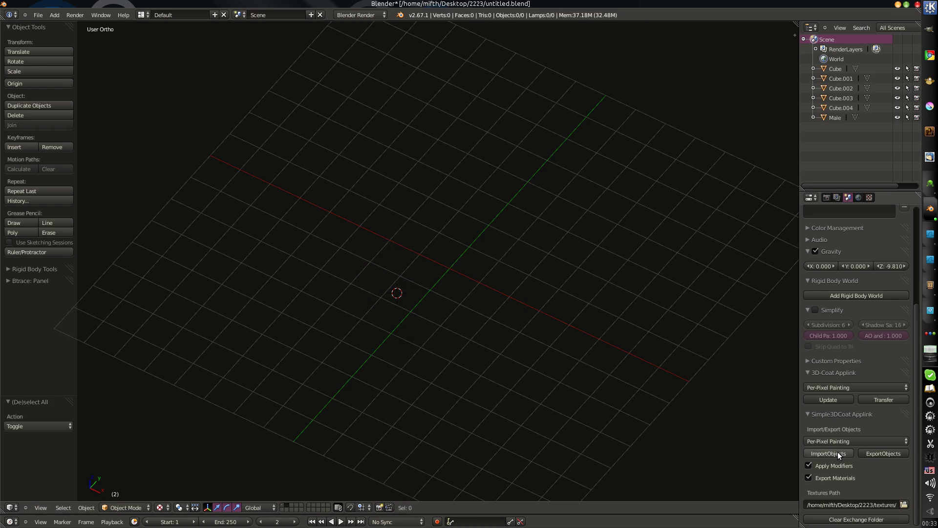
scroll(465, 334, up, 4)
key(a)
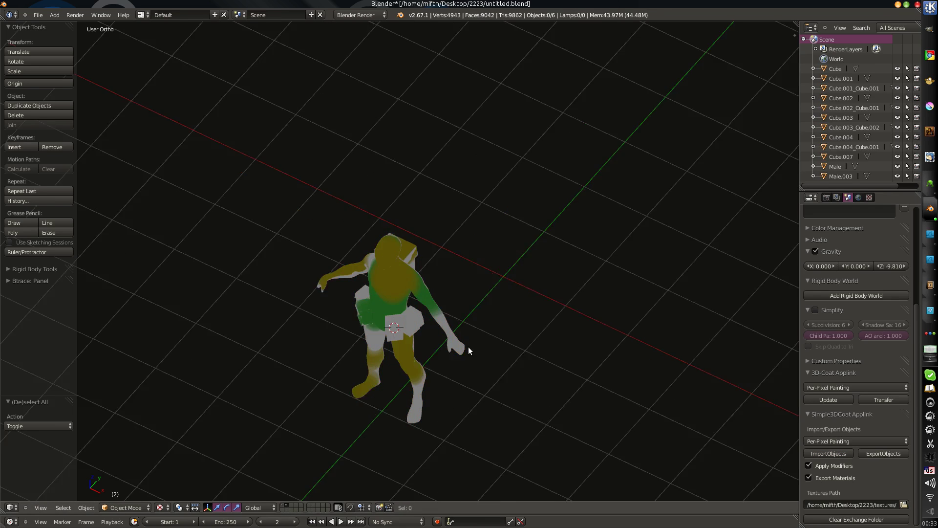
middle_drag(468, 346, 463, 324)
right_click(423, 274)
middle_drag(424, 275, 431, 241)
key(a)
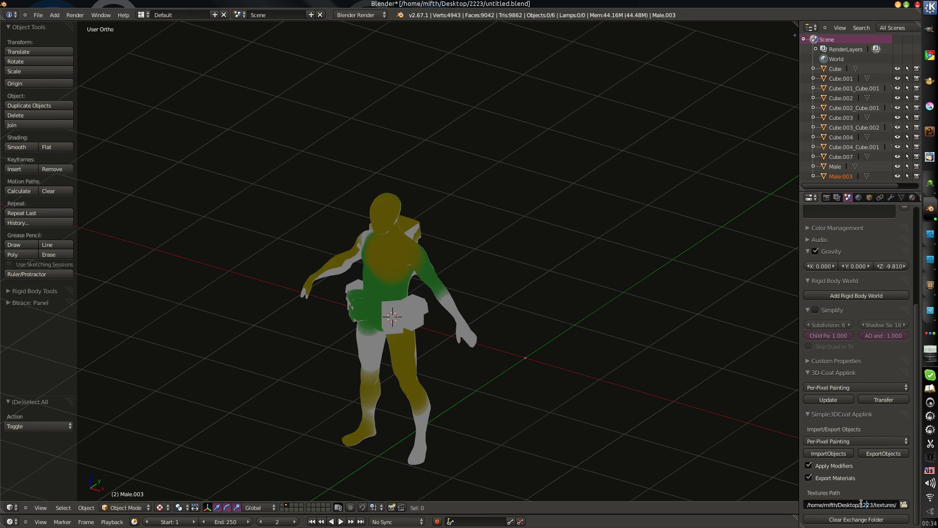
- Review the textures path, switch to the Dolphin file manager and open Desktop/2223/textures
drag(862, 504, 872, 503)
click(860, 505)
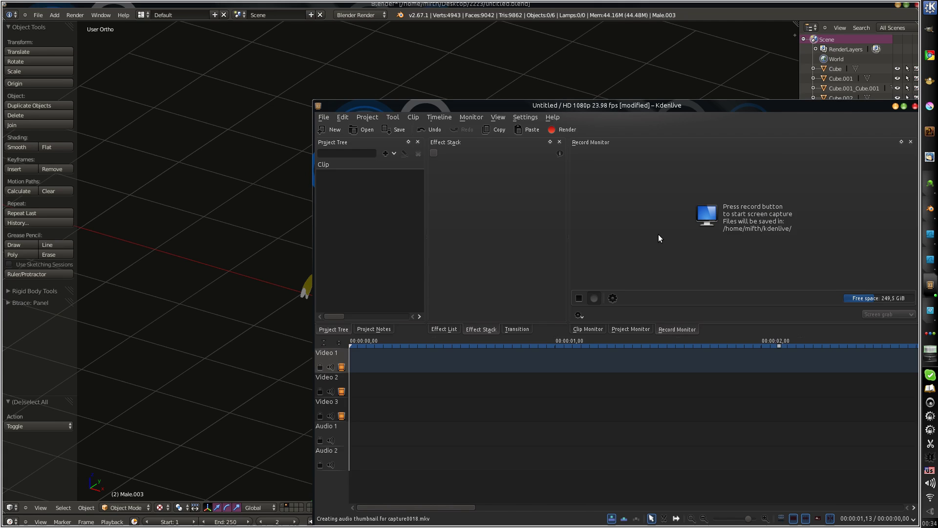
key(alt+Tab)
click(930, 238)
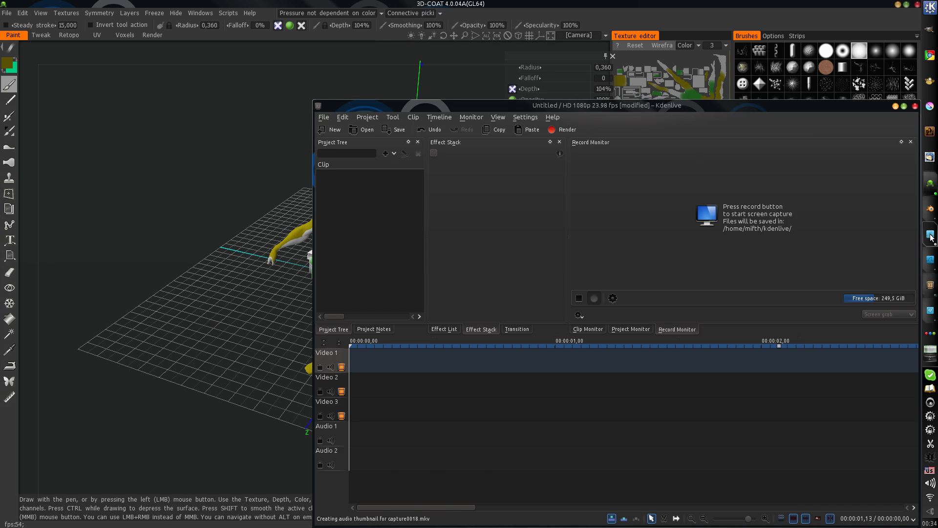
key(alt+Tab)
click(933, 238)
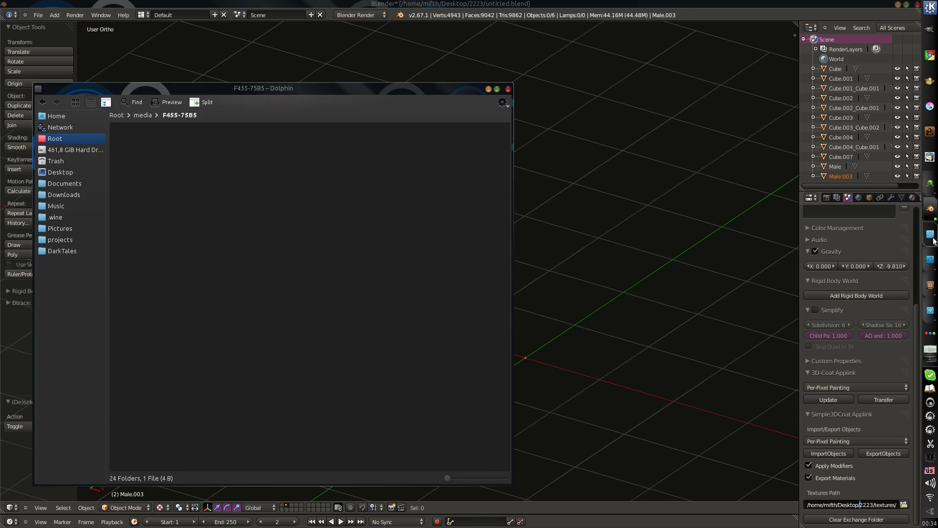
alt+drag(153, 214, 359, 199)
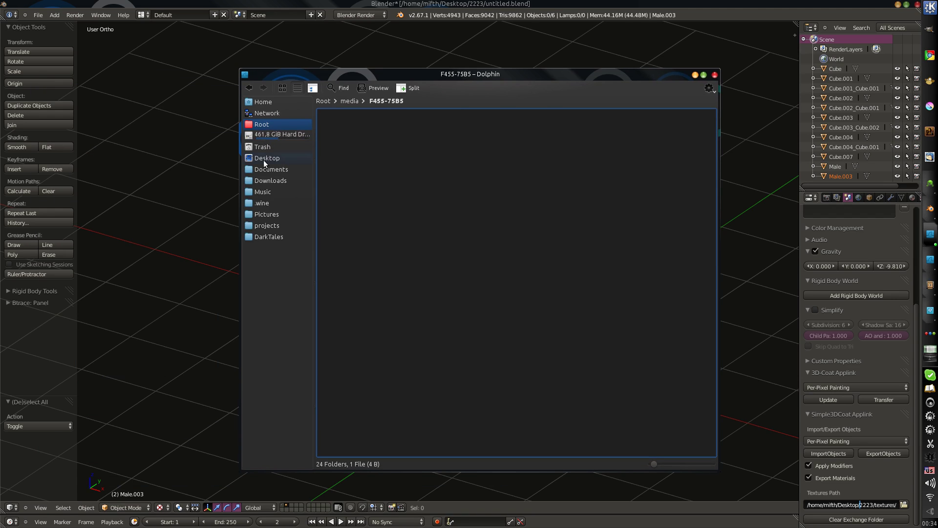
click(266, 157)
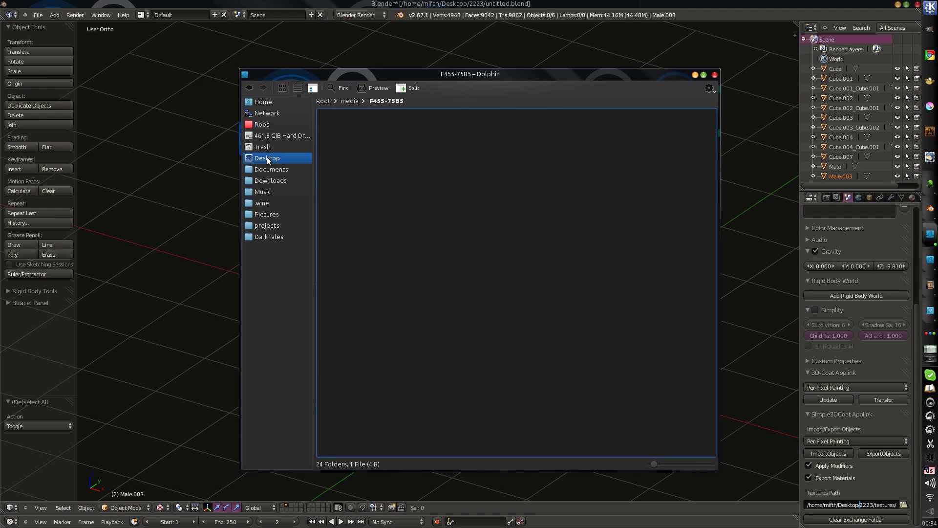
click(341, 126)
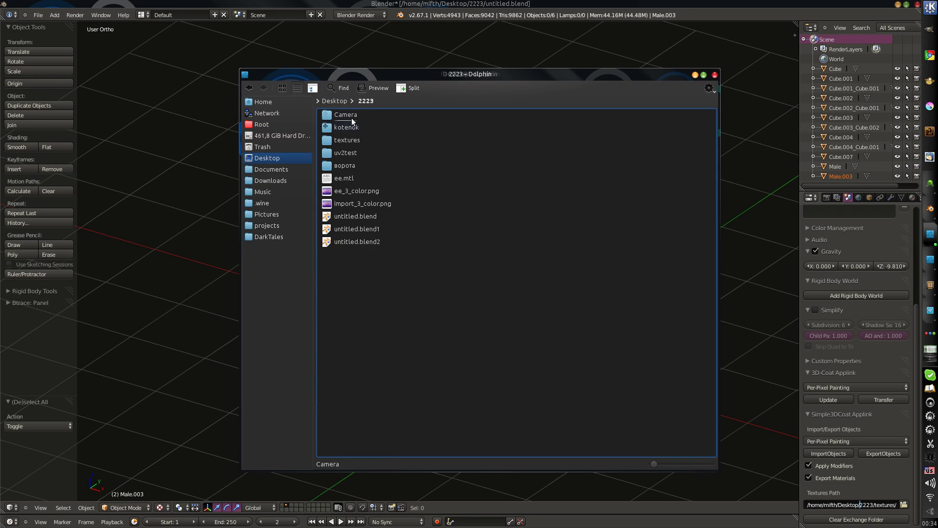
click(348, 141)
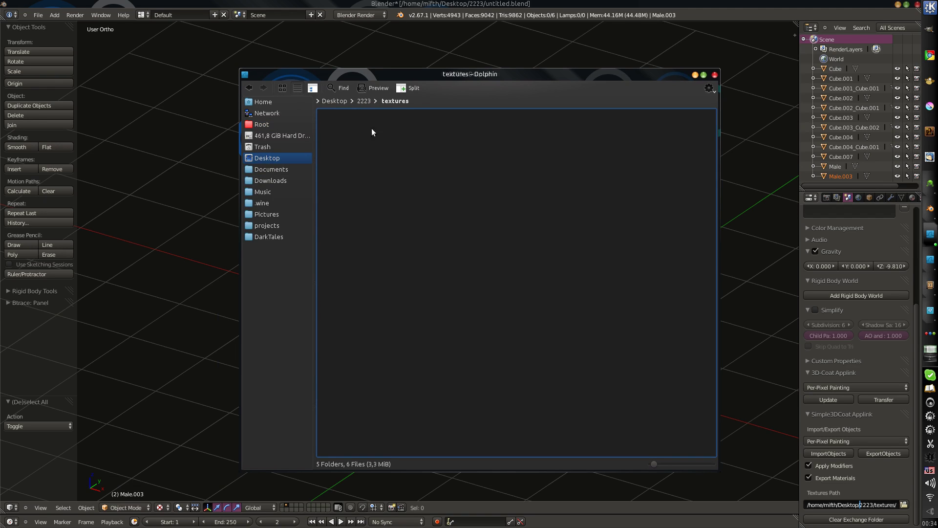
- Go back to folder 2223 and view the textures ee_3_color.png and import_3_color.png in Gwenview
click(365, 102)
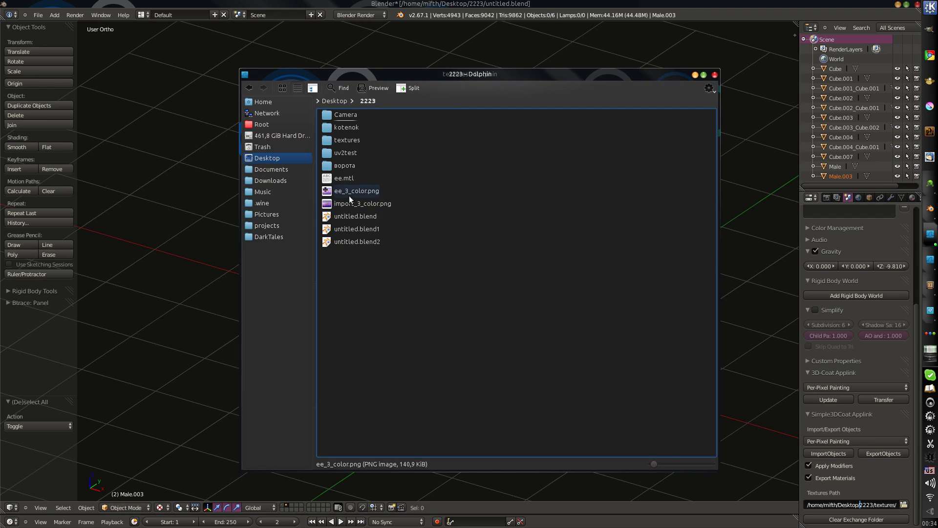
click(351, 195)
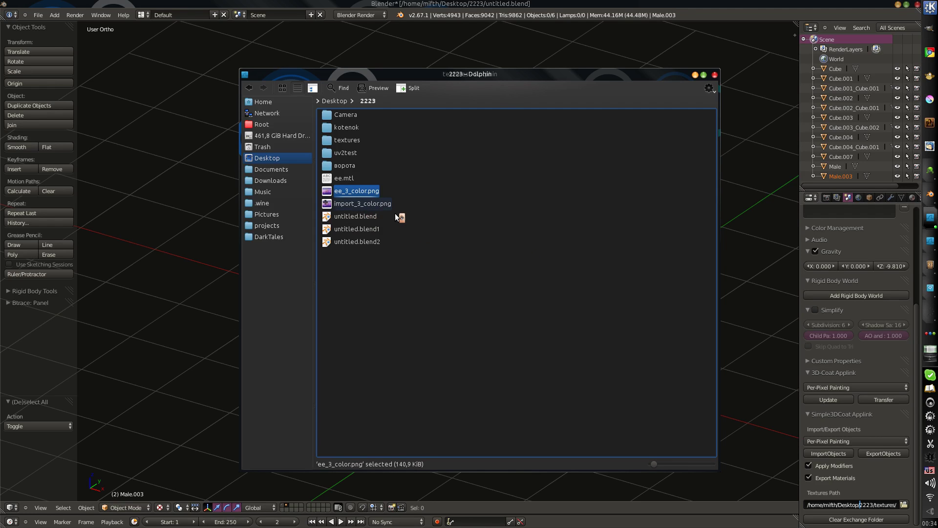
key(Return)
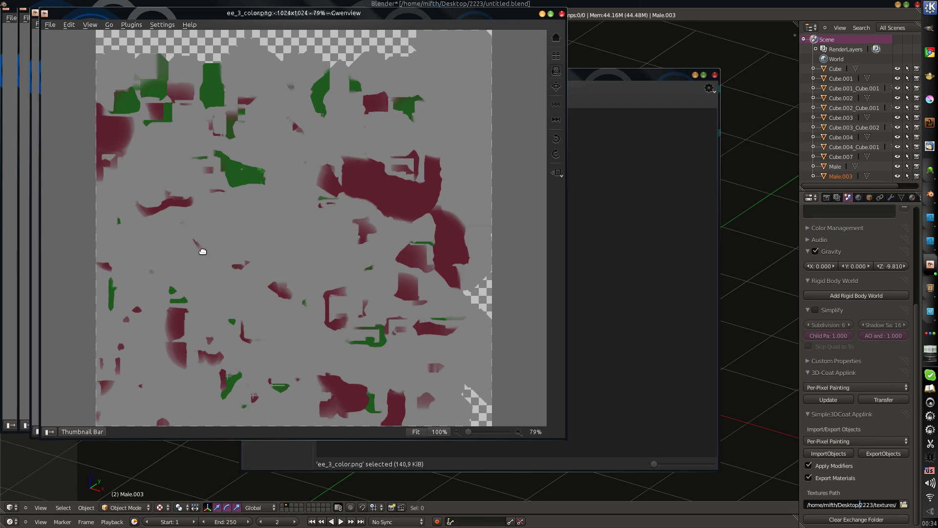
key(space)
alt+drag(360, 201, 754, 260)
click(343, 193)
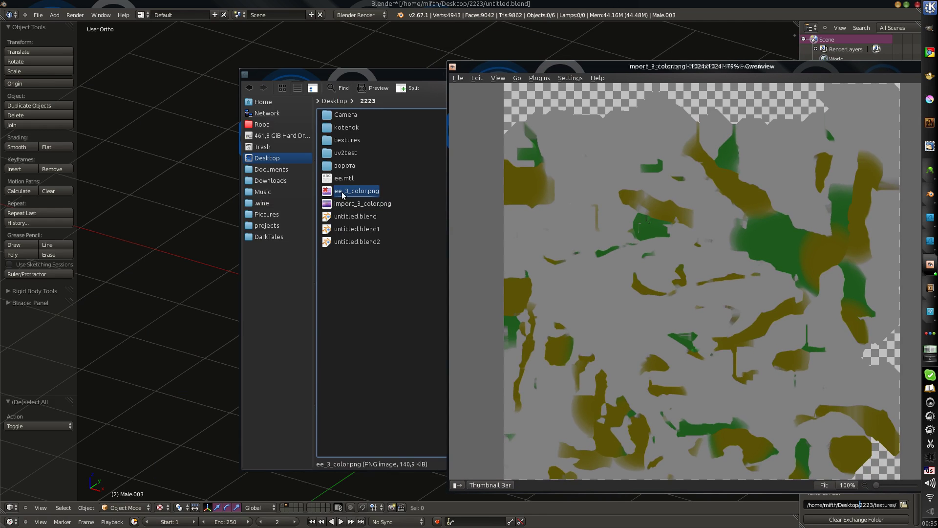
alt+drag(630, 251, 564, 242)
- Switch to 3D-Coat and examine the UV-set list, Materials and Objects in the UV room
key(alt+Tab)
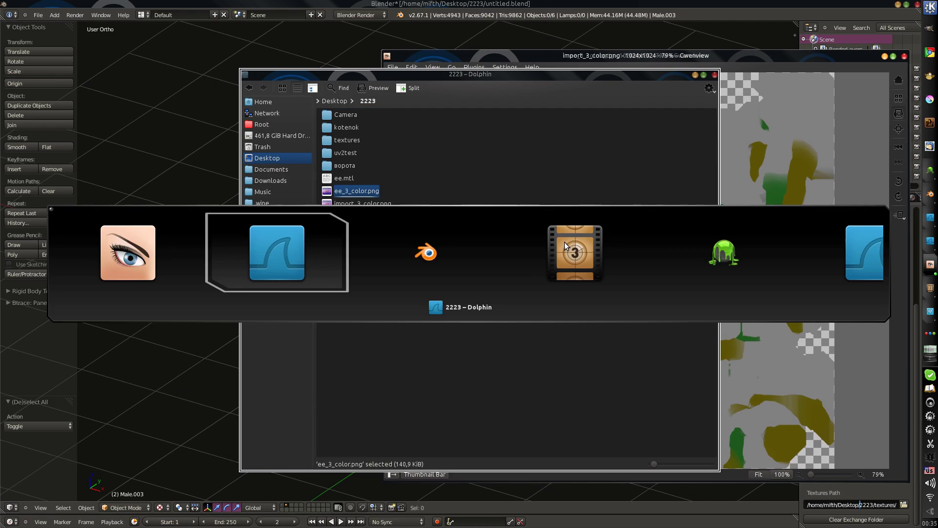
alt+click(728, 251)
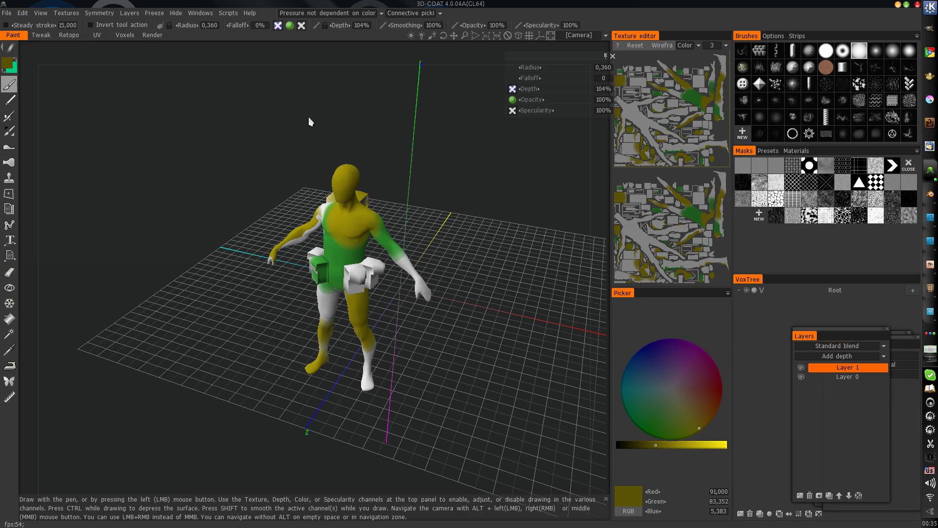
click(98, 35)
click(86, 24)
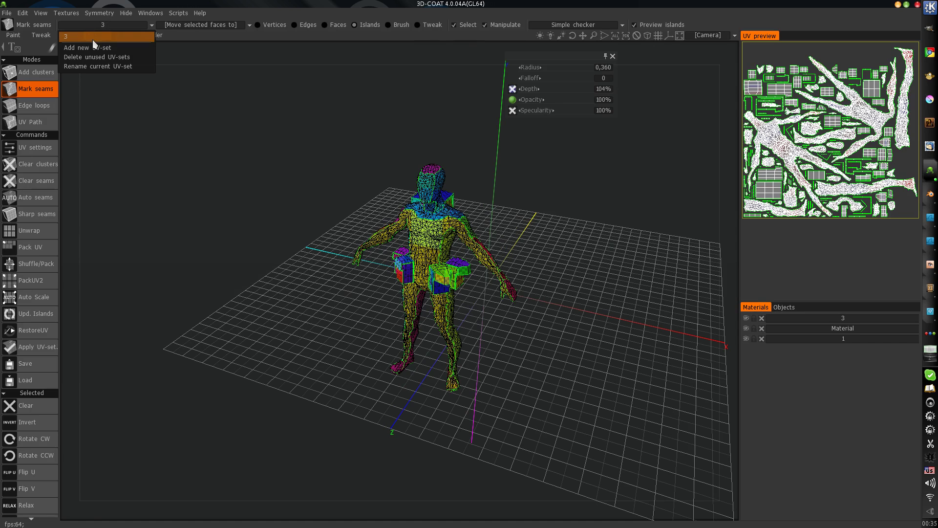
click(102, 24)
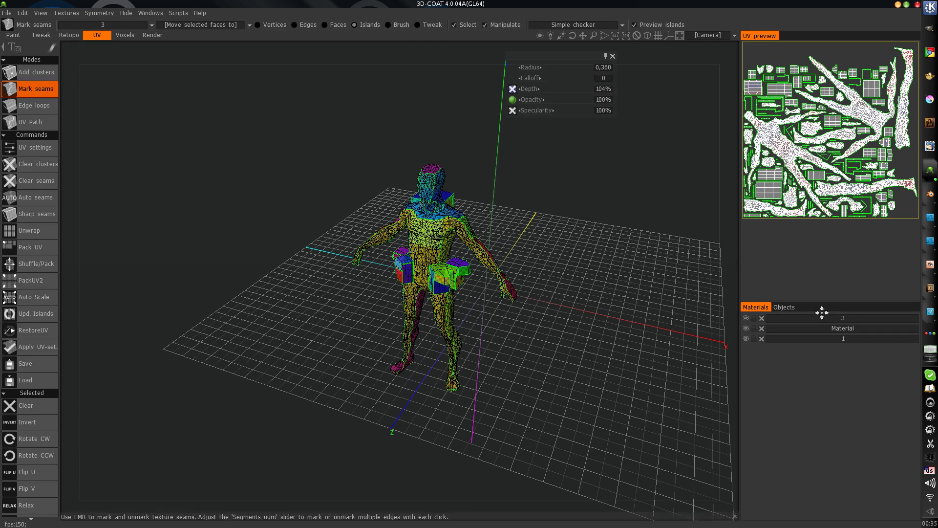
click(787, 307)
click(767, 305)
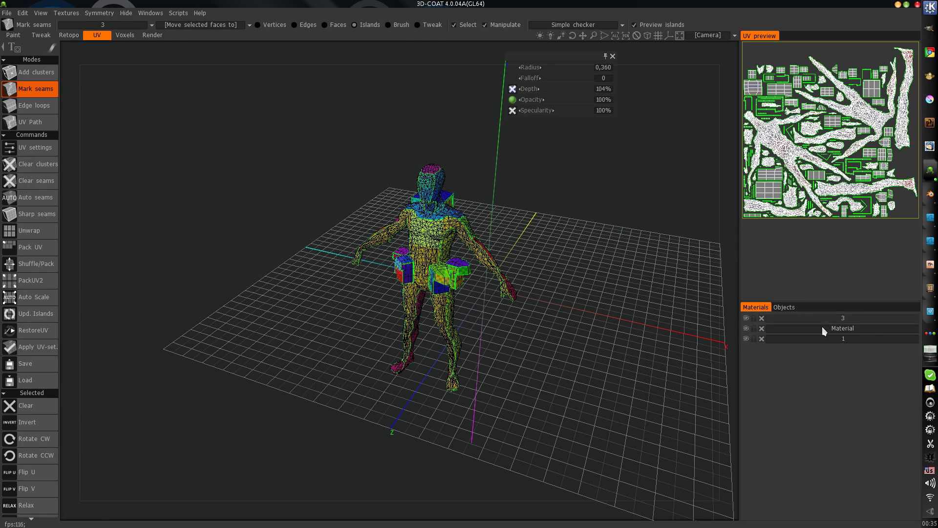
- Switch back to Dolphin and examine ee_3_color.png and import_3_color.png in folder 2223, moving the file manager and Gwenview windows apart
double_click(835, 337)
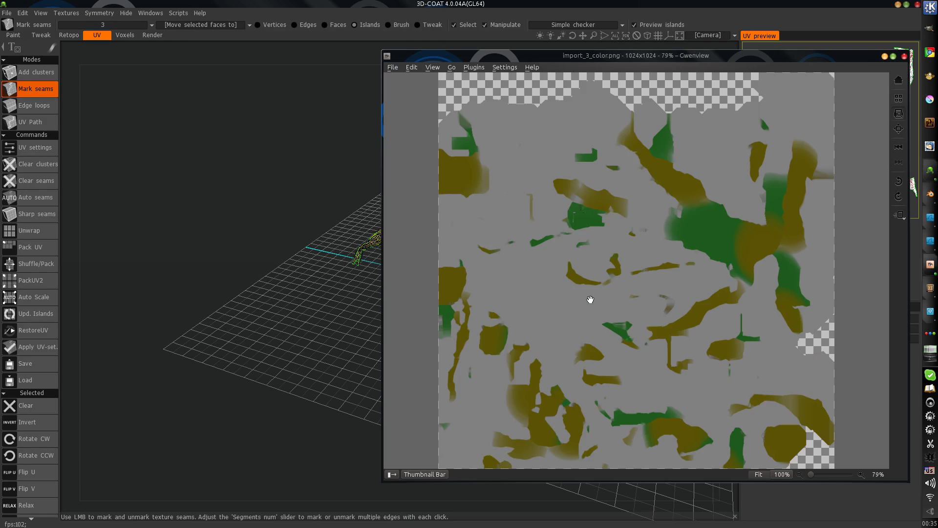
key(alt+Tab)
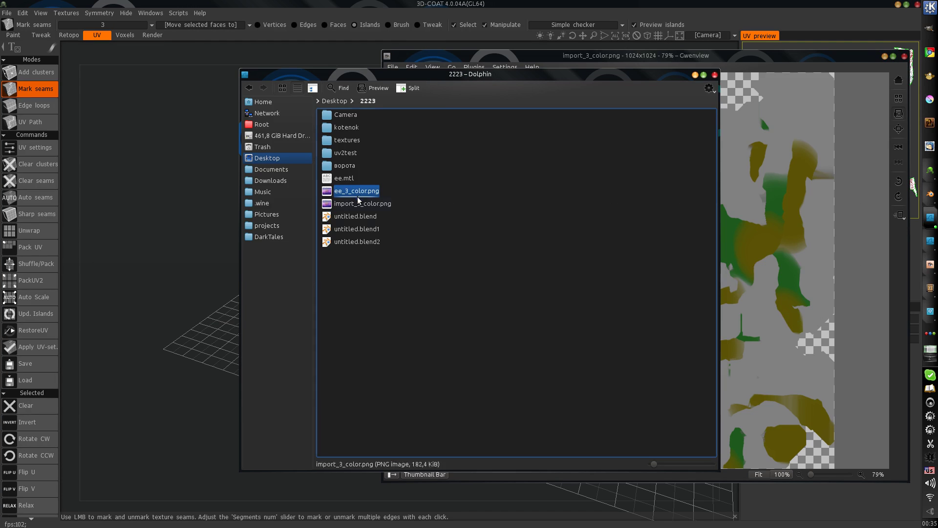
click(430, 187)
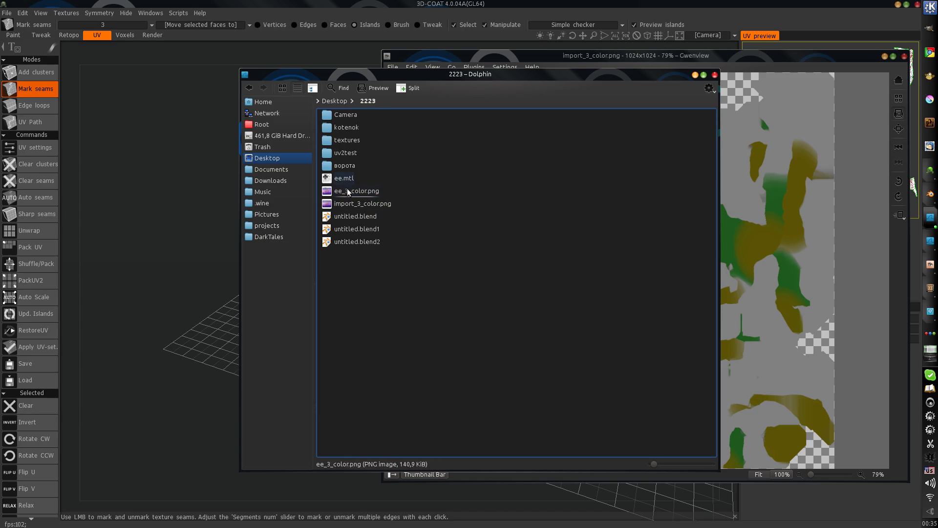
alt+drag(491, 241, 595, 282)
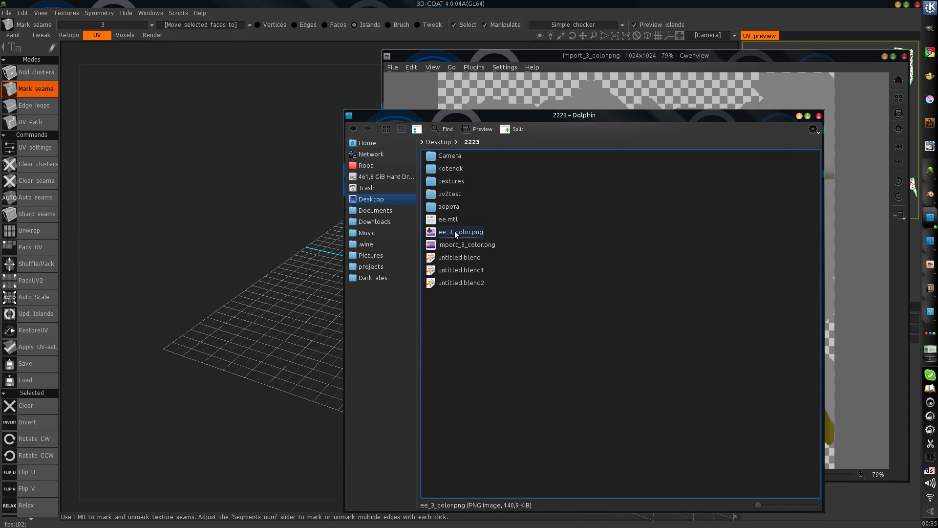
alt+drag(659, 248, 199, 323)
alt+drag(665, 251, 644, 249)
alt+drag(482, 259, 514, 259)
alt+drag(179, 301, 400, 256)
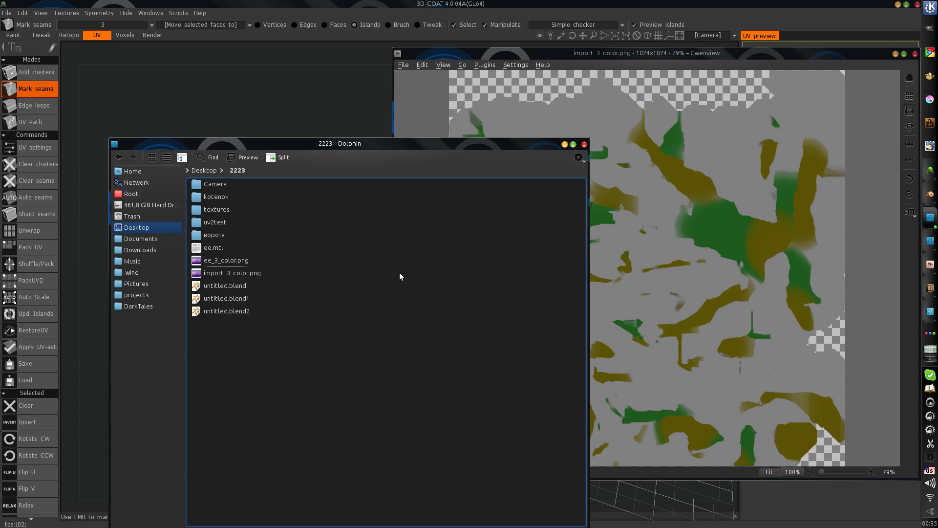
- Switch to Blender and select the painted male body in the 3D view
key(alt+Tab)
key(alt+Tab)
key(alt+Tab)
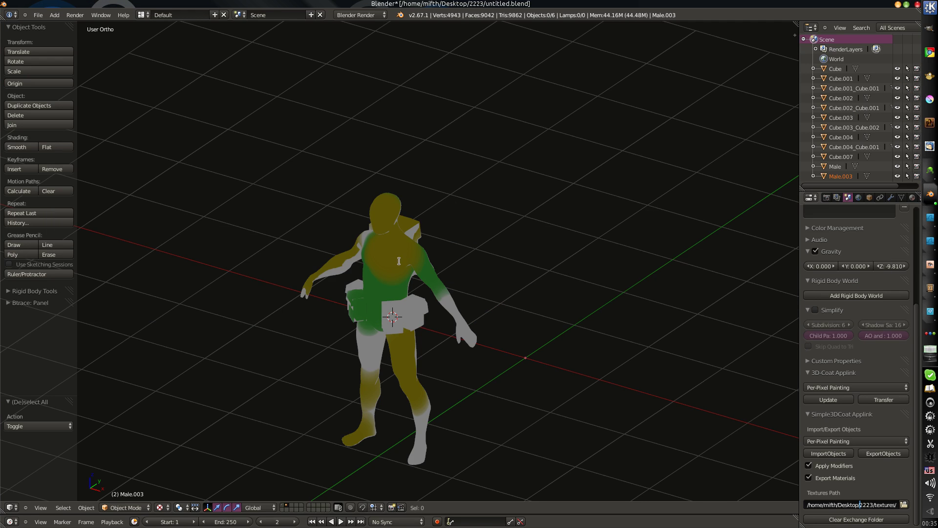
click(643, 308)
right_click(413, 285)
scroll(433, 266, down, 3)
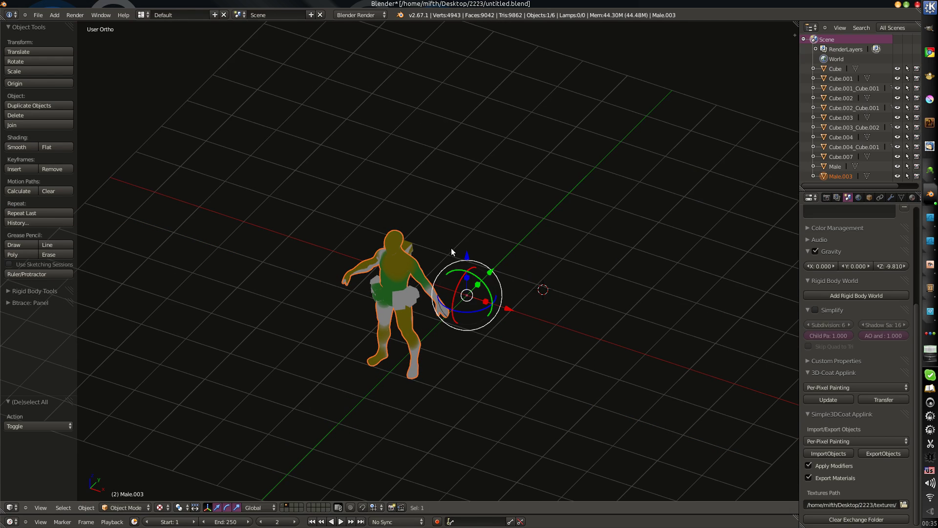
- Split the 3D view, turn the new area into a UV/Image Editor and display the image import_3_color.png.006
drag(797, 24, 518, 68)
key(shift+F10)
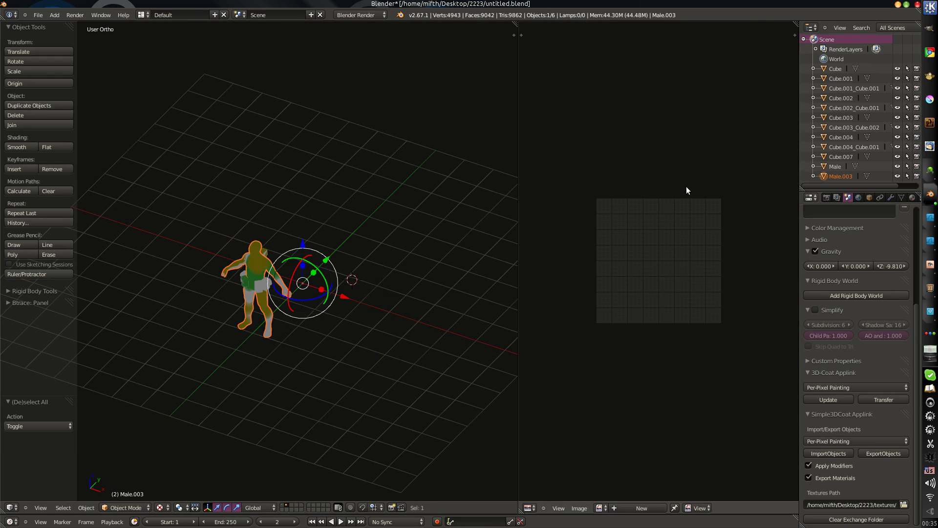
click(601, 507)
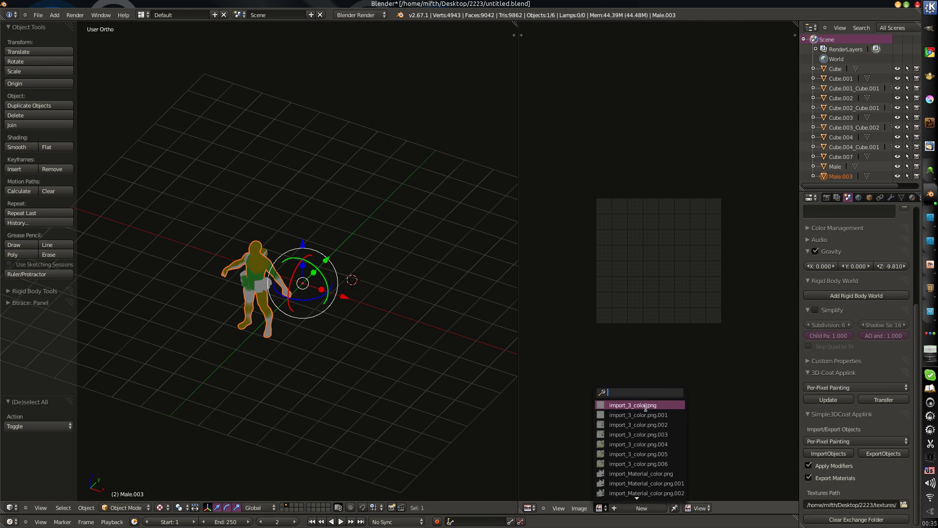
click(658, 463)
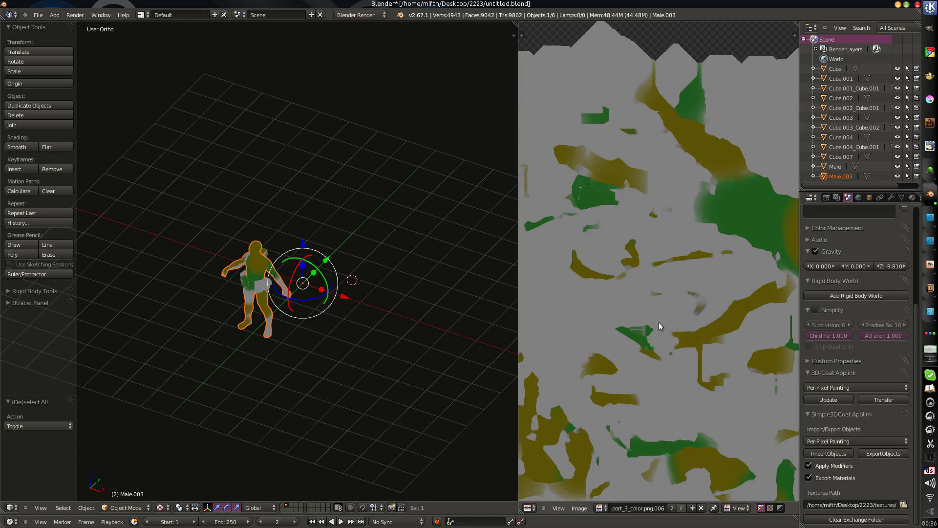
scroll(658, 323, down, 3)
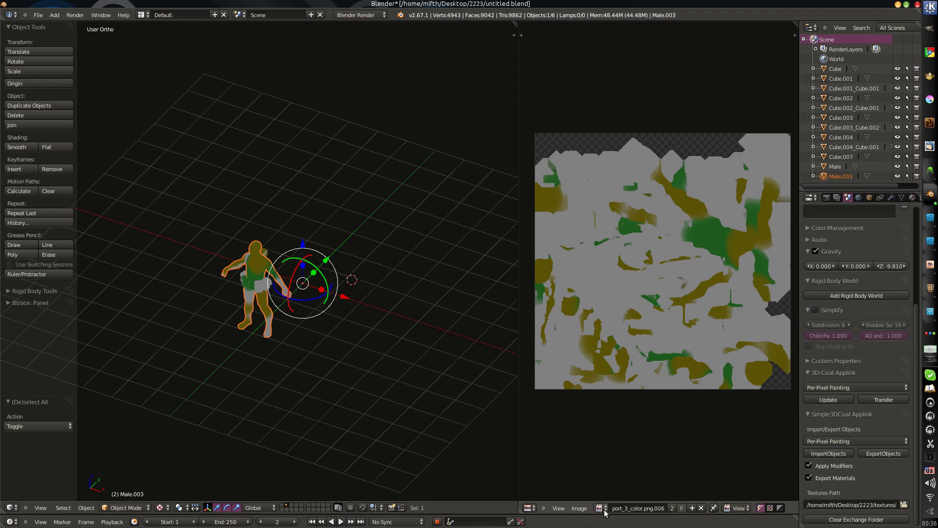
- Open Save As Image for the displayed texture to check its file name and folder, and cancel without saving
click(580, 509)
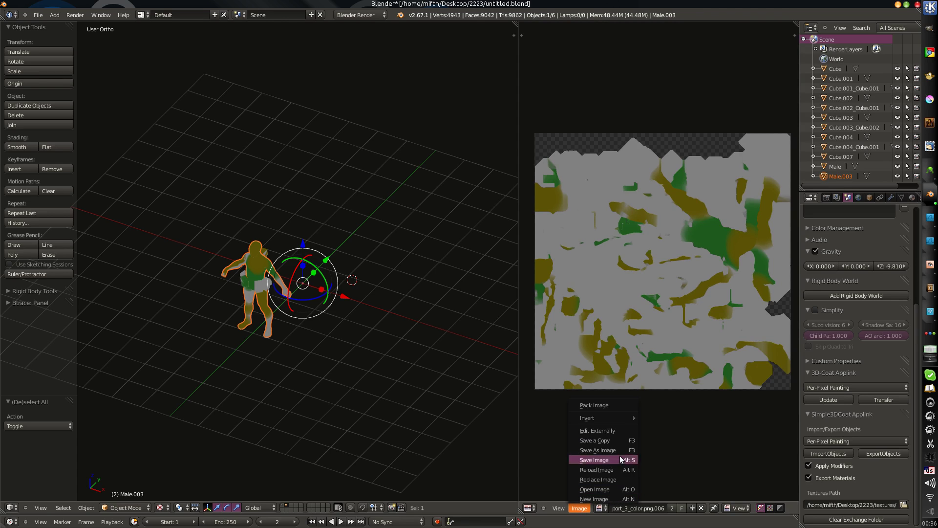
click(615, 450)
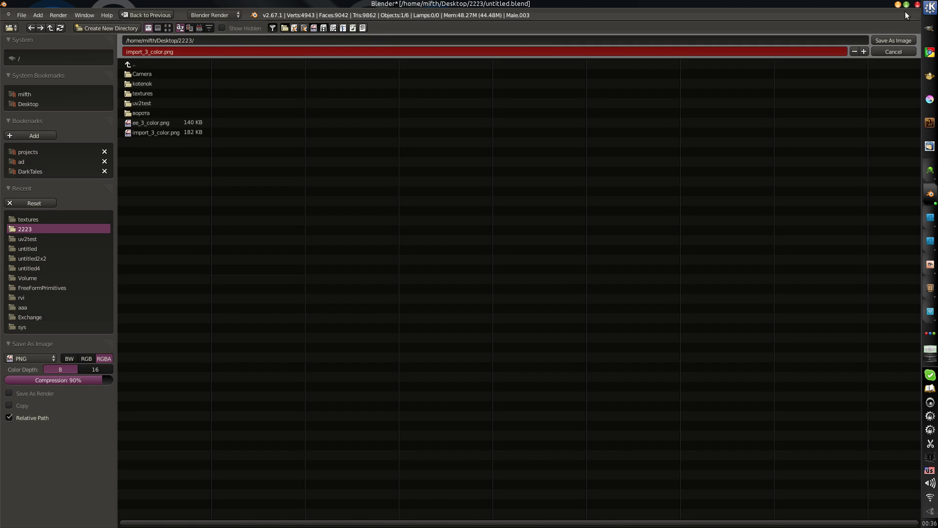
click(901, 54)
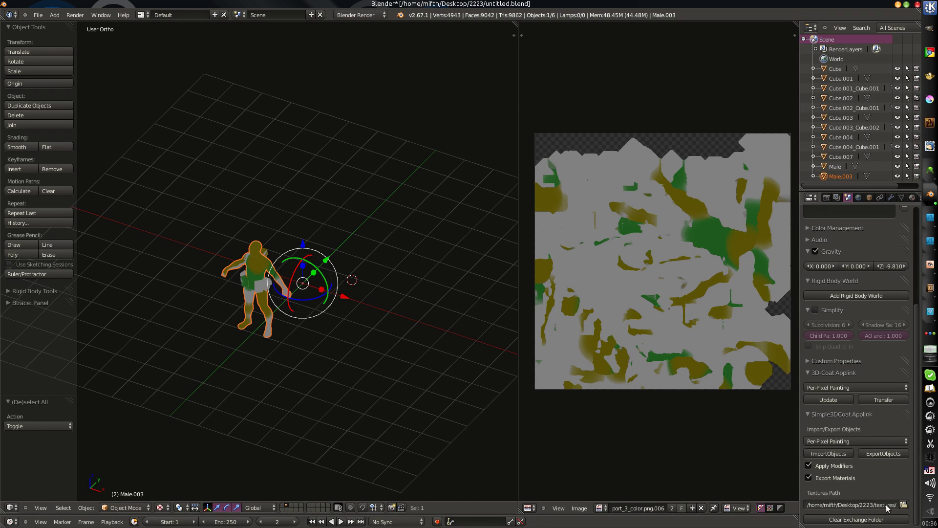
scroll(660, 440, down, 1)
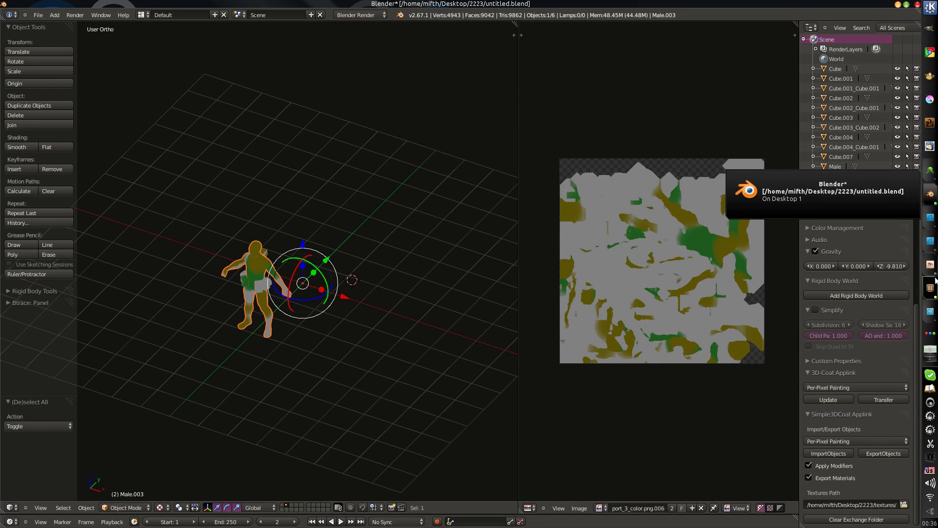